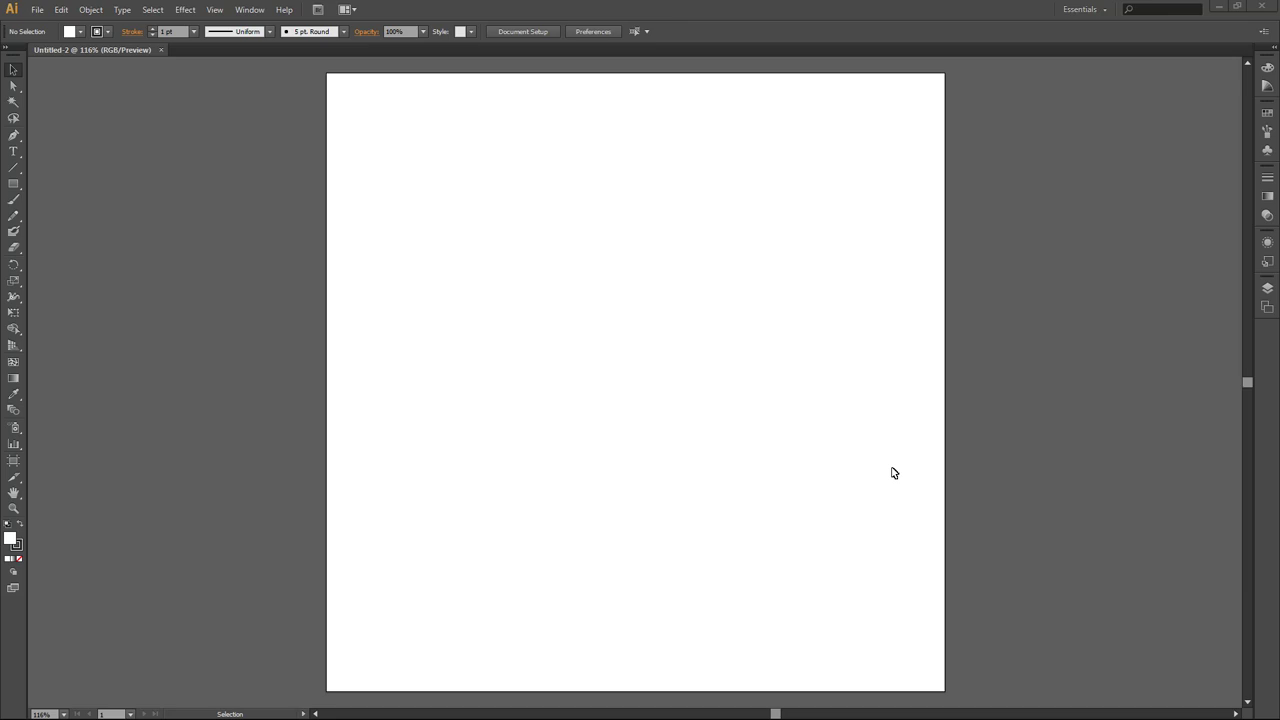
- Place 'square pixel background with dot decorative' from the image folder as a linked file
{"action": "left_click", "coordinate": [37, 11]}
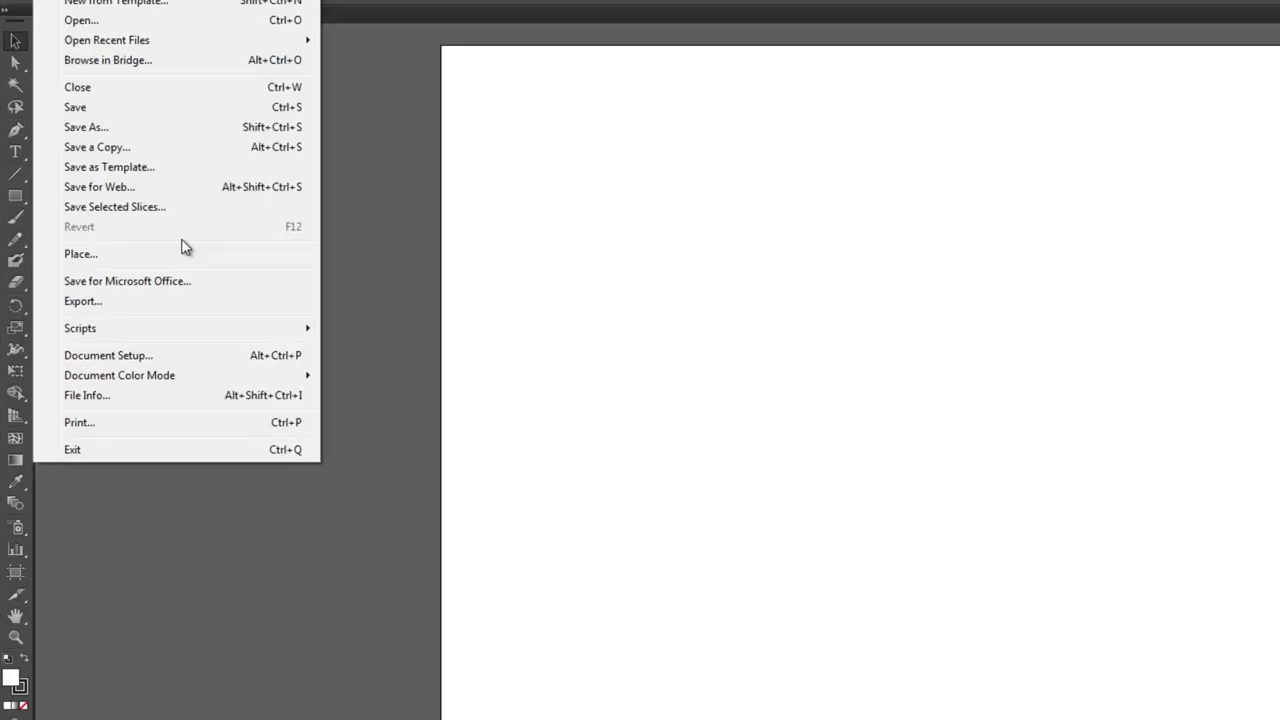
{"action": "left_click", "coordinate": [261, 316]}
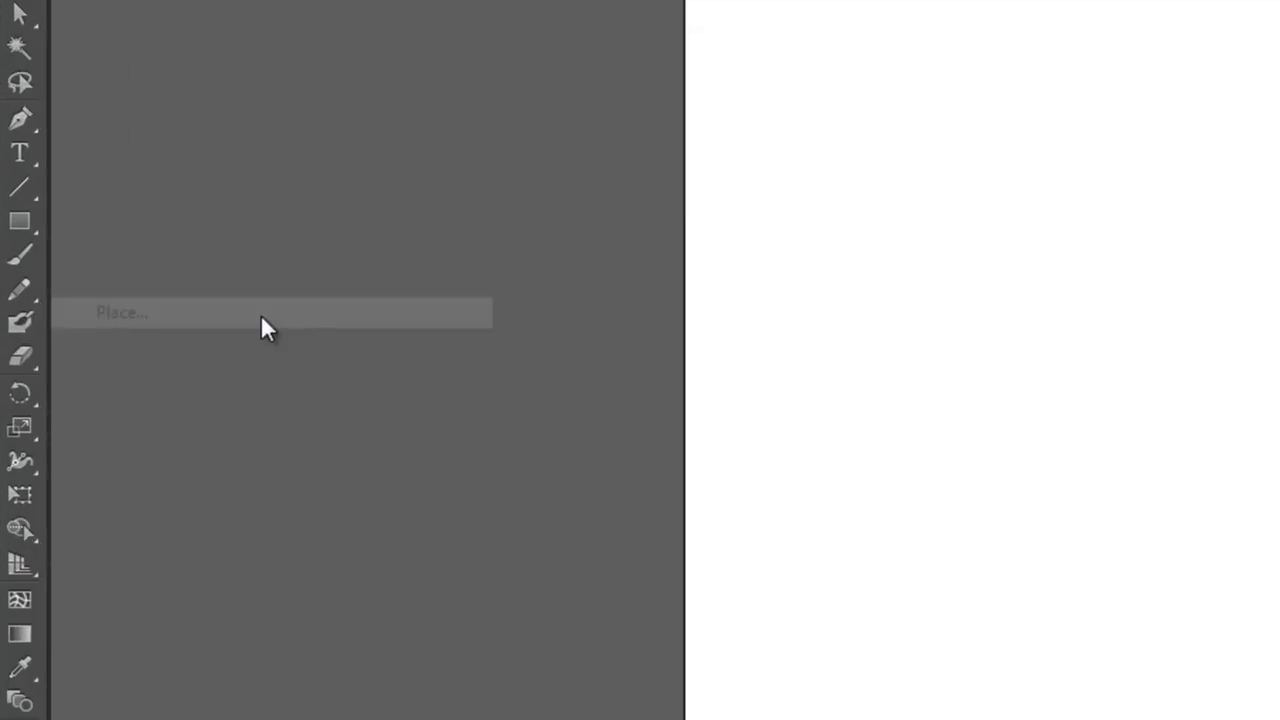
{"action": "left_click_drag", "start_coordinate": [527, 52], "coordinate": [560, 145]}
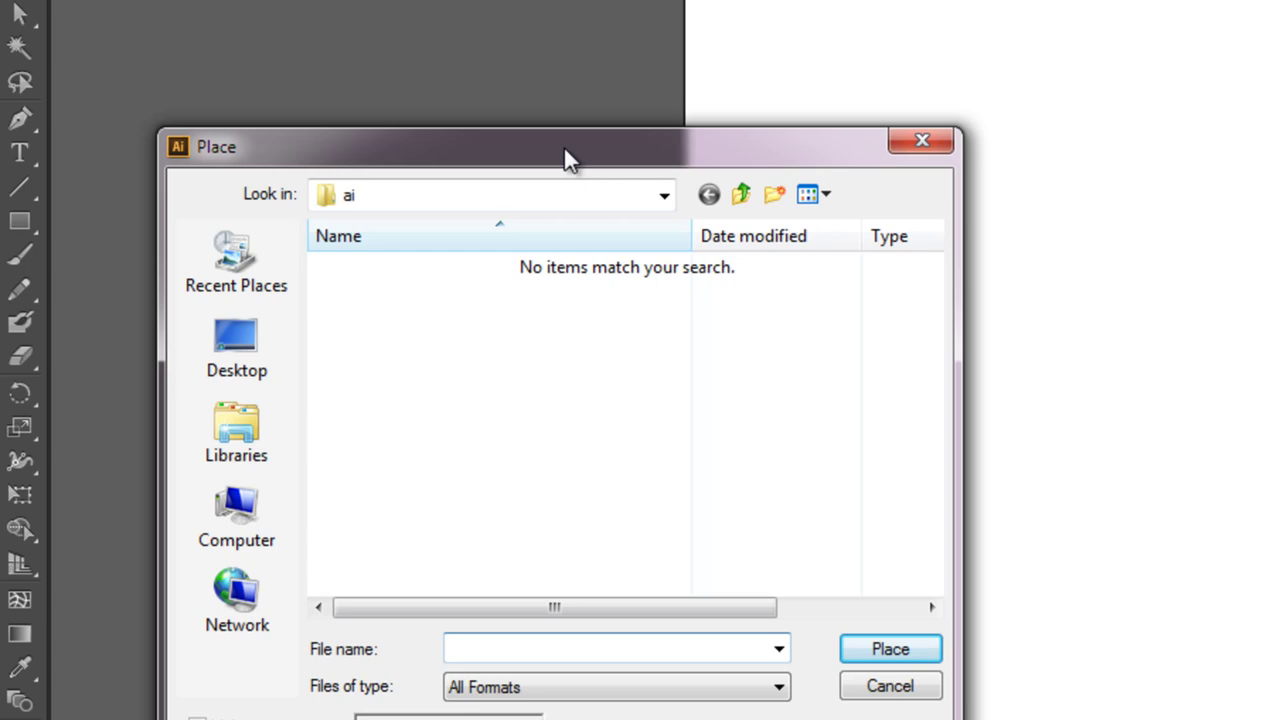
{"action": "left_click", "coordinate": [734, 194]}
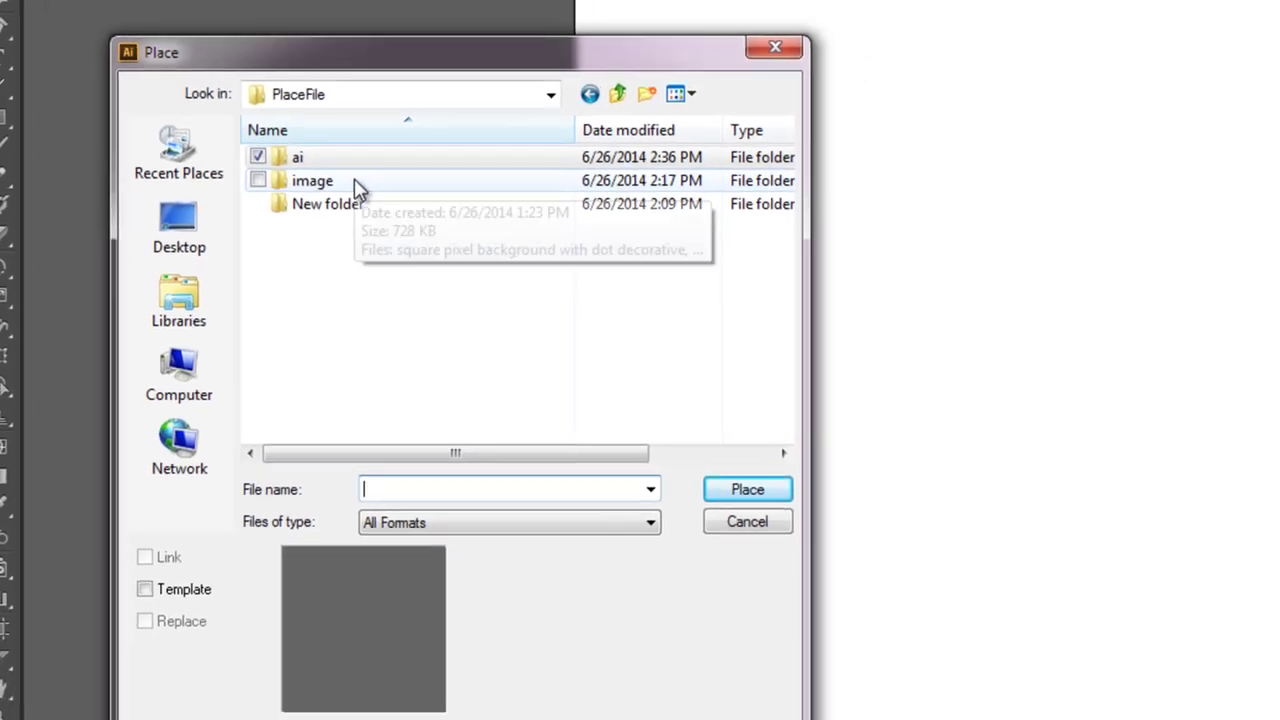
{"action": "double_click", "coordinate": [342, 165]}
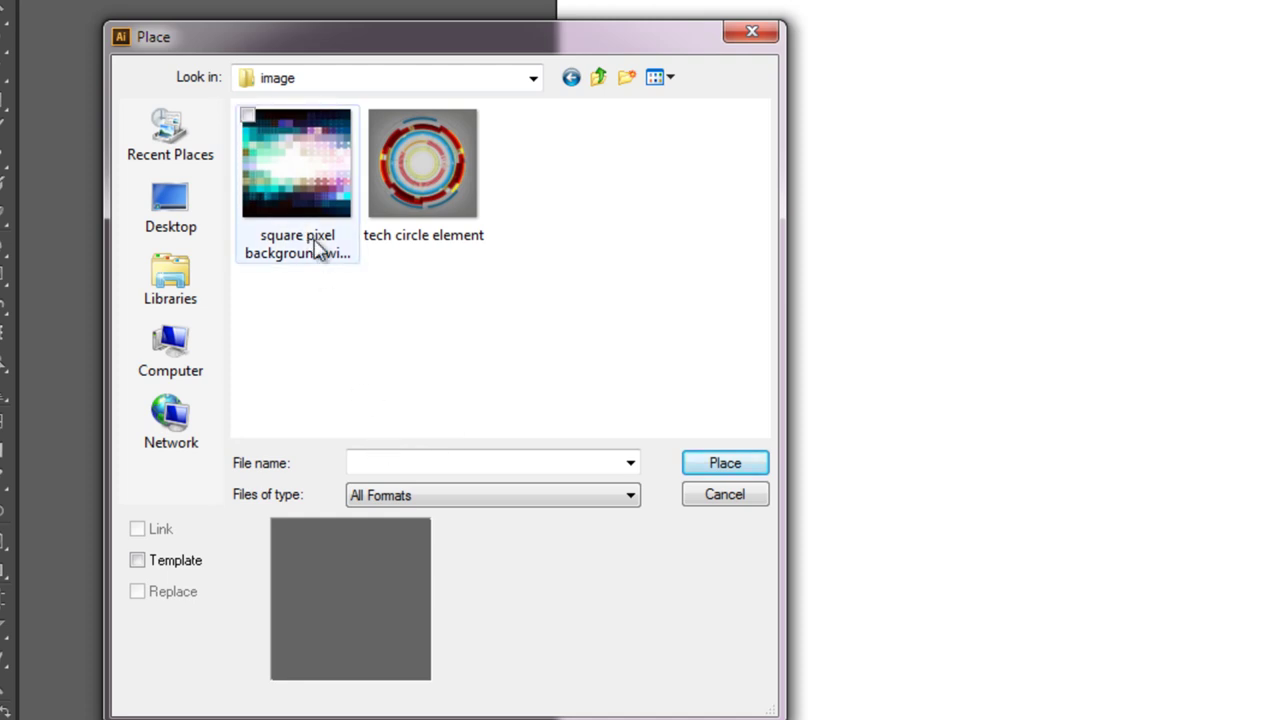
{"action": "left_click", "coordinate": [300, 168]}
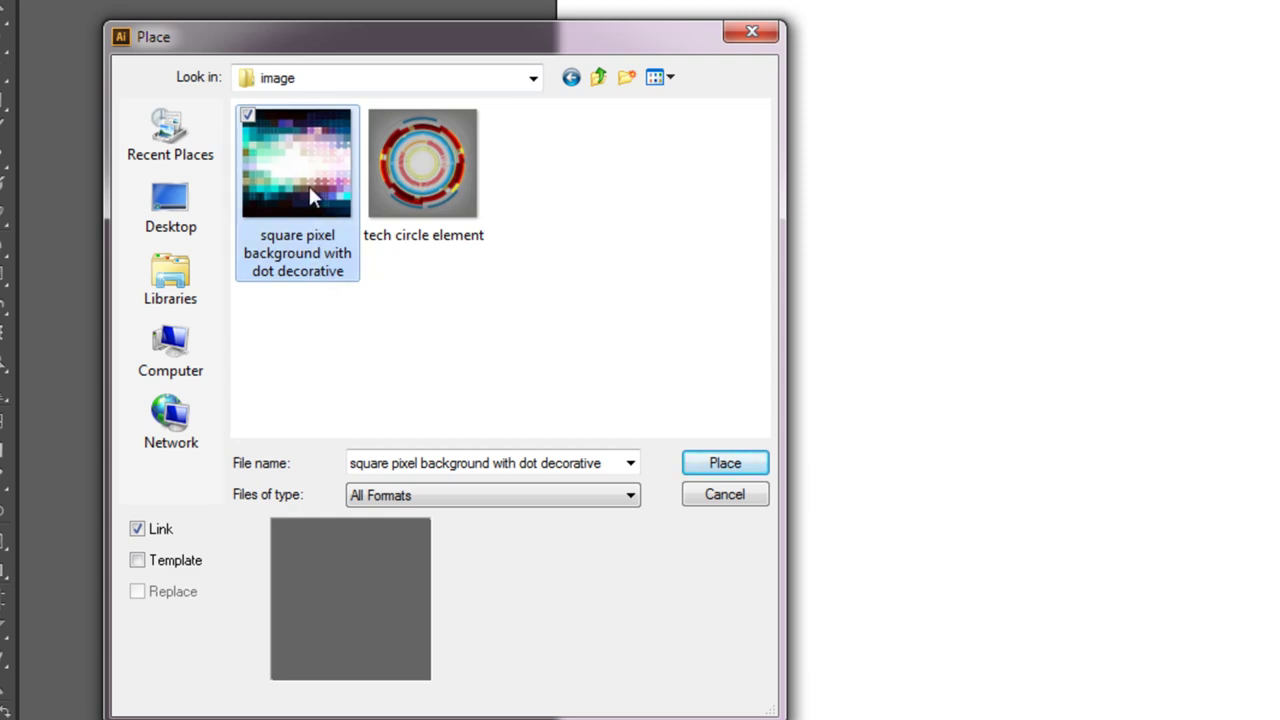
{"action": "left_click_drag", "start_coordinate": [343, 43], "coordinate": [353, 57]}
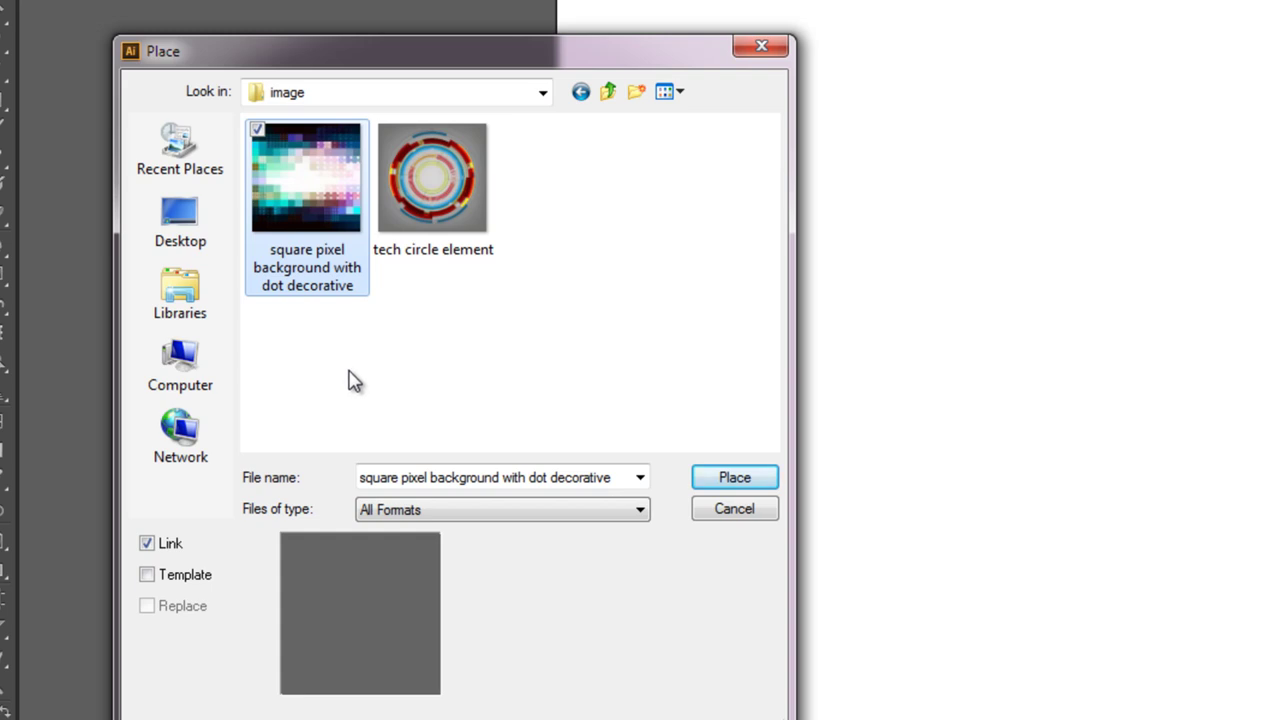
{"action": "left_click", "coordinate": [735, 478]}
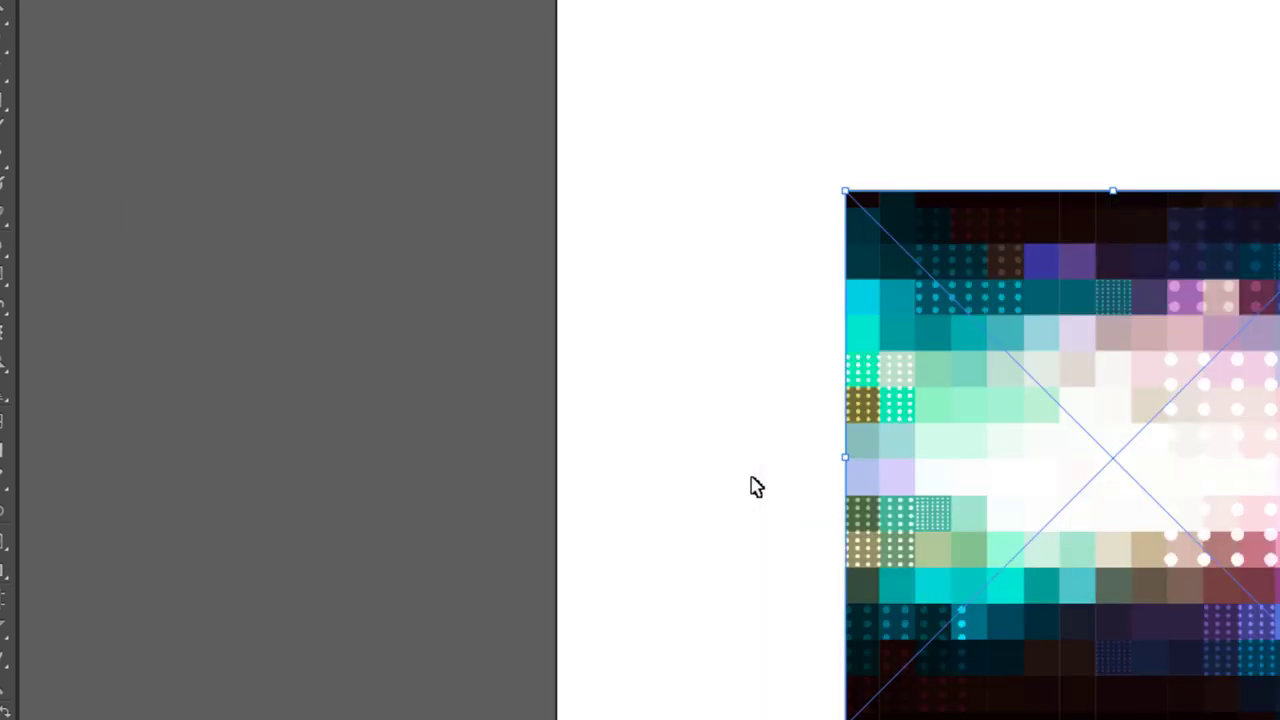
{"action": "left_click", "coordinate": [705, 224]}
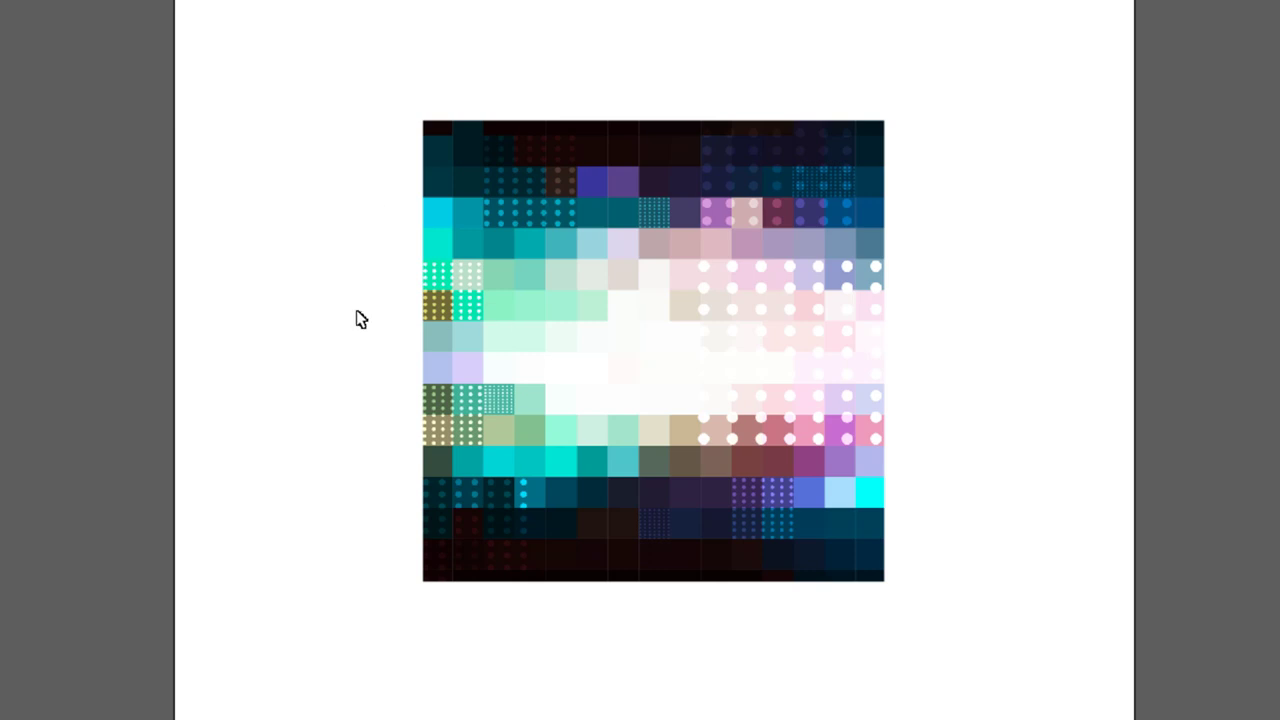
- Save the document as PlaceLink in the ai folder with default Illustrator options
{"action": "left_click", "coordinate": [479, 392]}
{"action": "left_click", "coordinate": [349, 391]}
{"action": "key", "text": "ctrl+s"}
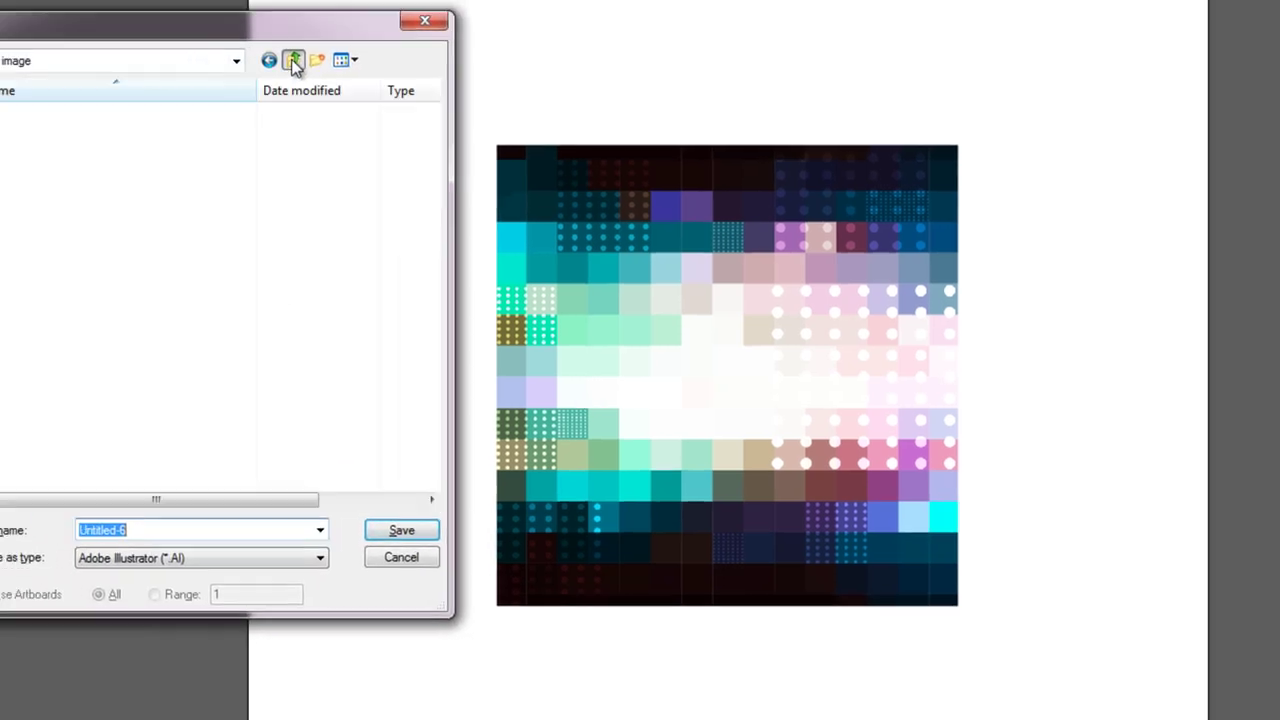
{"action": "left_click", "coordinate": [293, 61]}
{"action": "double_click", "coordinate": [12, 111]}
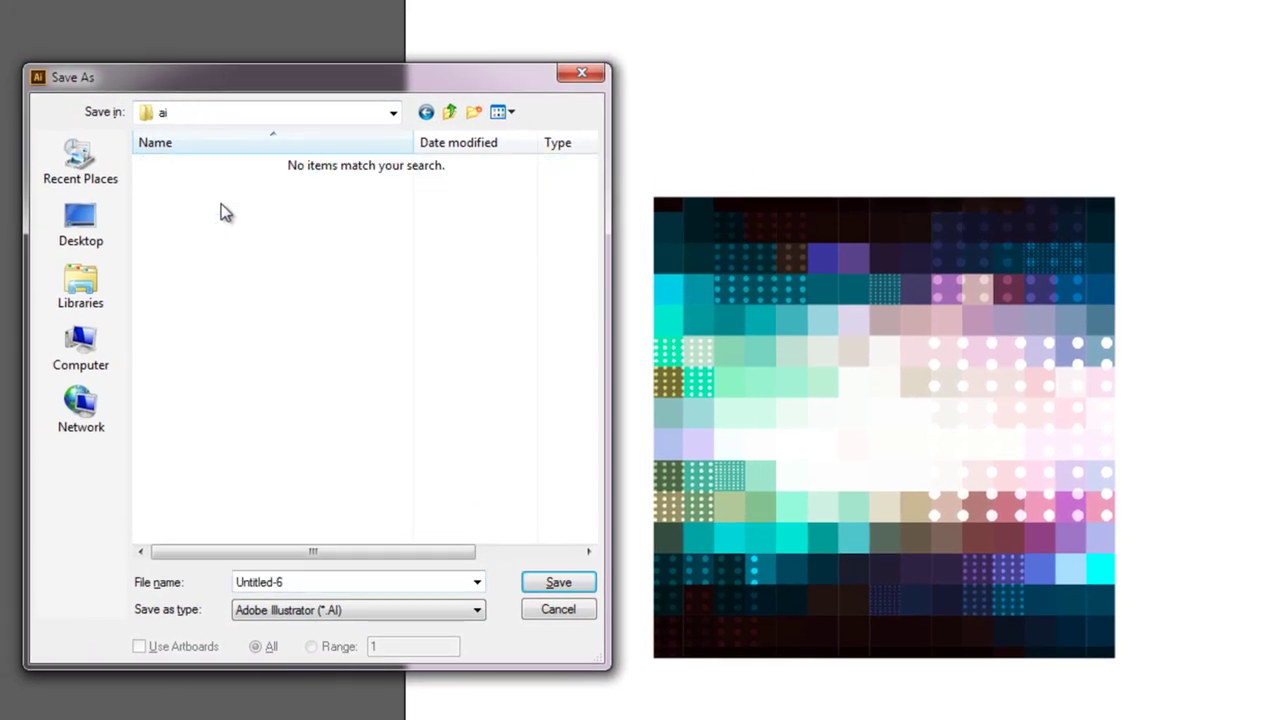
{"action": "double_click", "coordinate": [333, 582]}
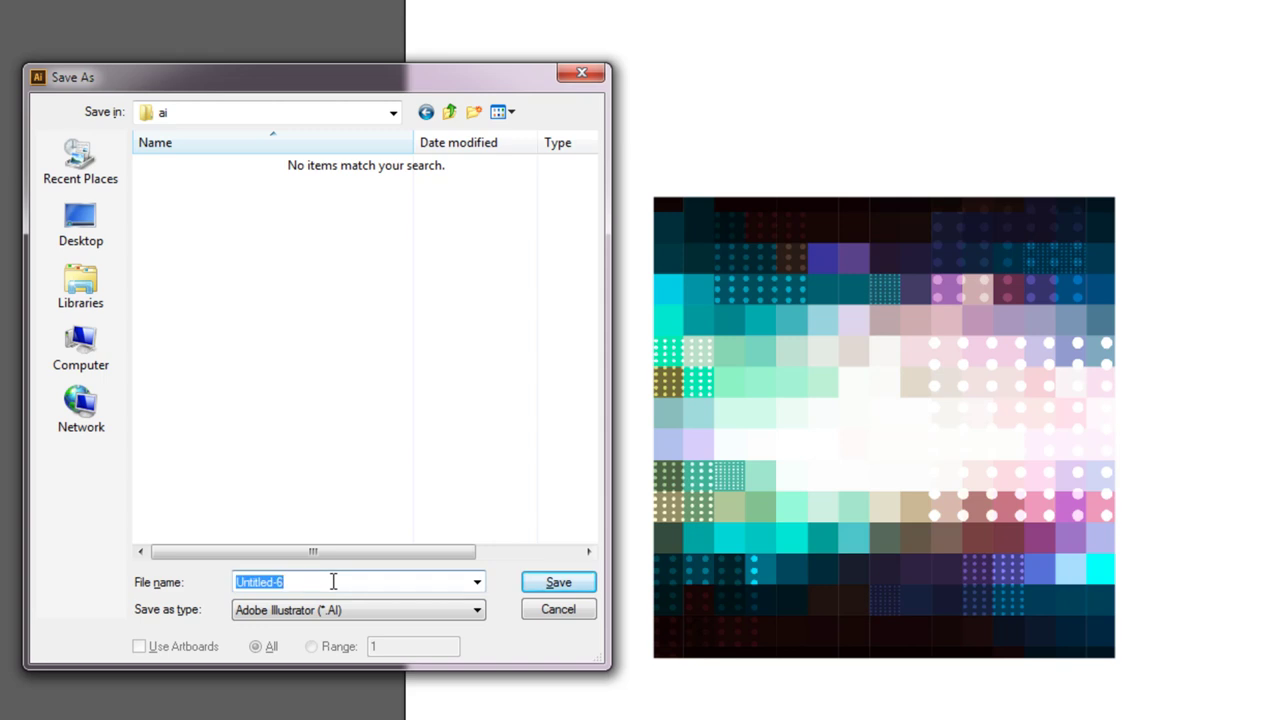
{"action": "type", "text": "PlaceLink"}
{"action": "left_click", "coordinate": [546, 586]}
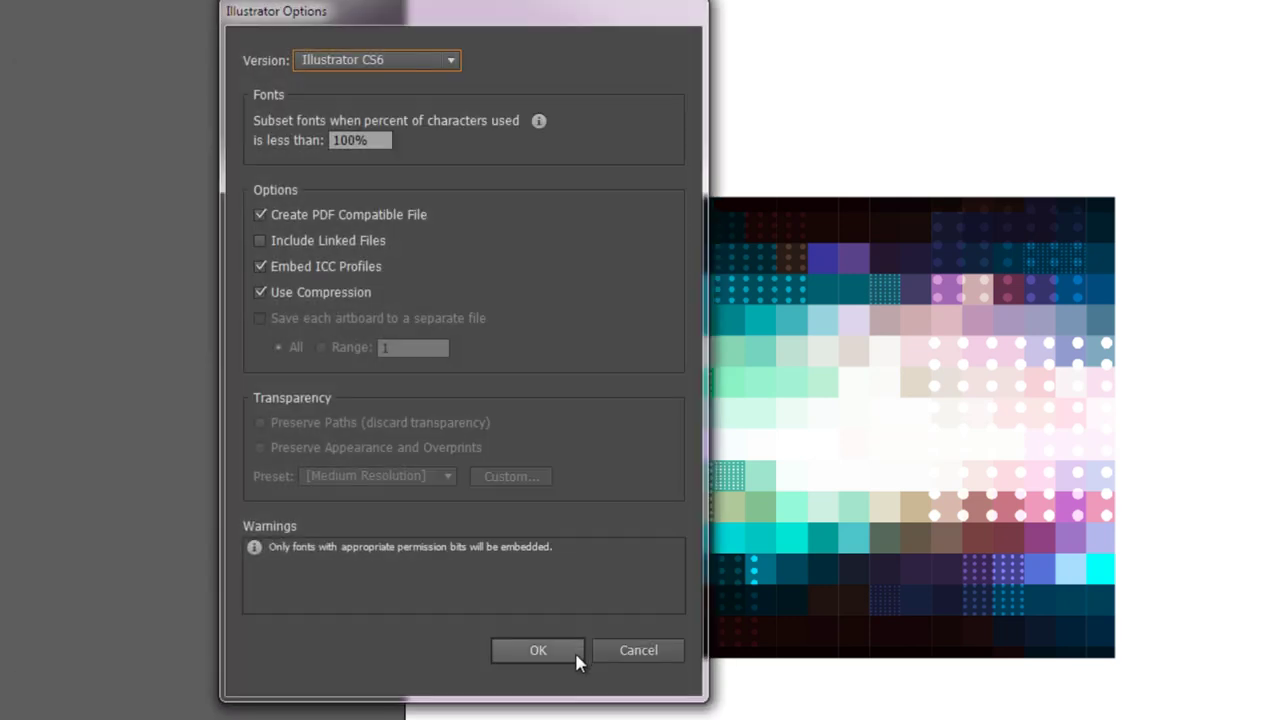
{"action": "left_click", "coordinate": [552, 651]}
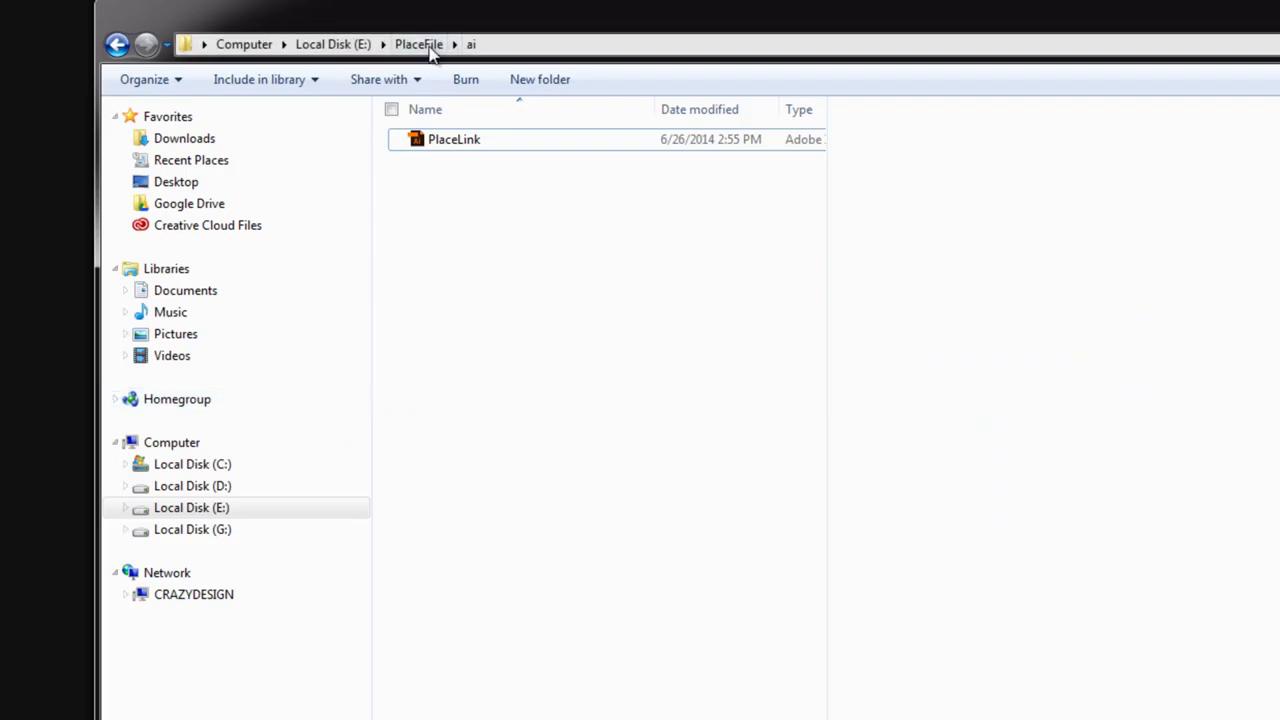
- Cut the square pixel background image from PlaceFile\image and paste it into PlaceFile\New folder
{"action": "left_click", "coordinate": [428, 45]}
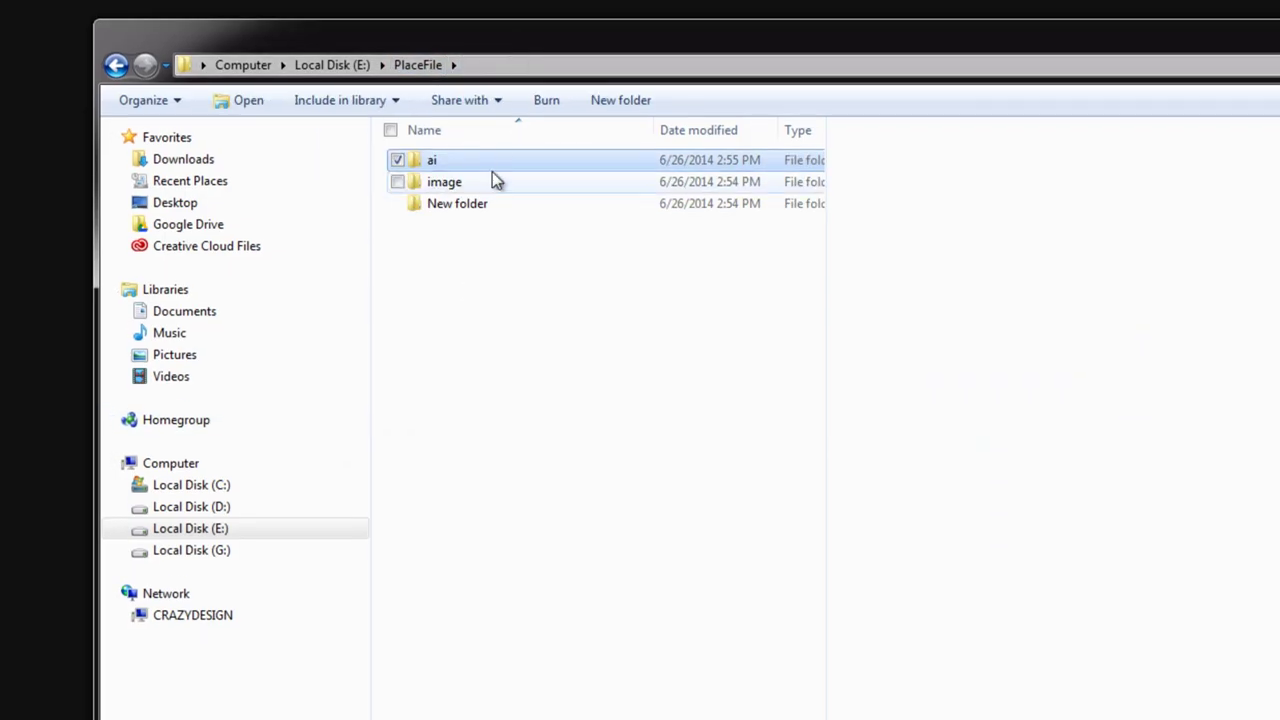
{"action": "double_click", "coordinate": [492, 181]}
{"action": "left_click", "coordinate": [449, 209]}
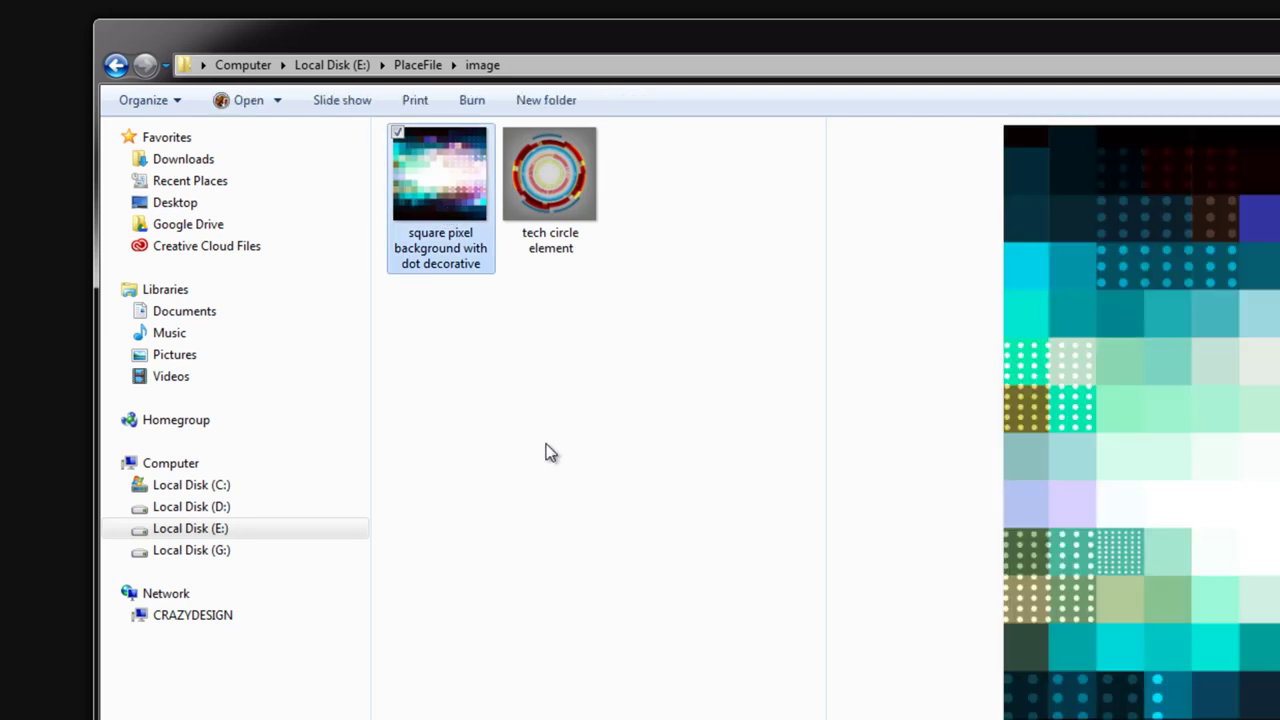
{"action": "key", "text": "ctrl+x"}
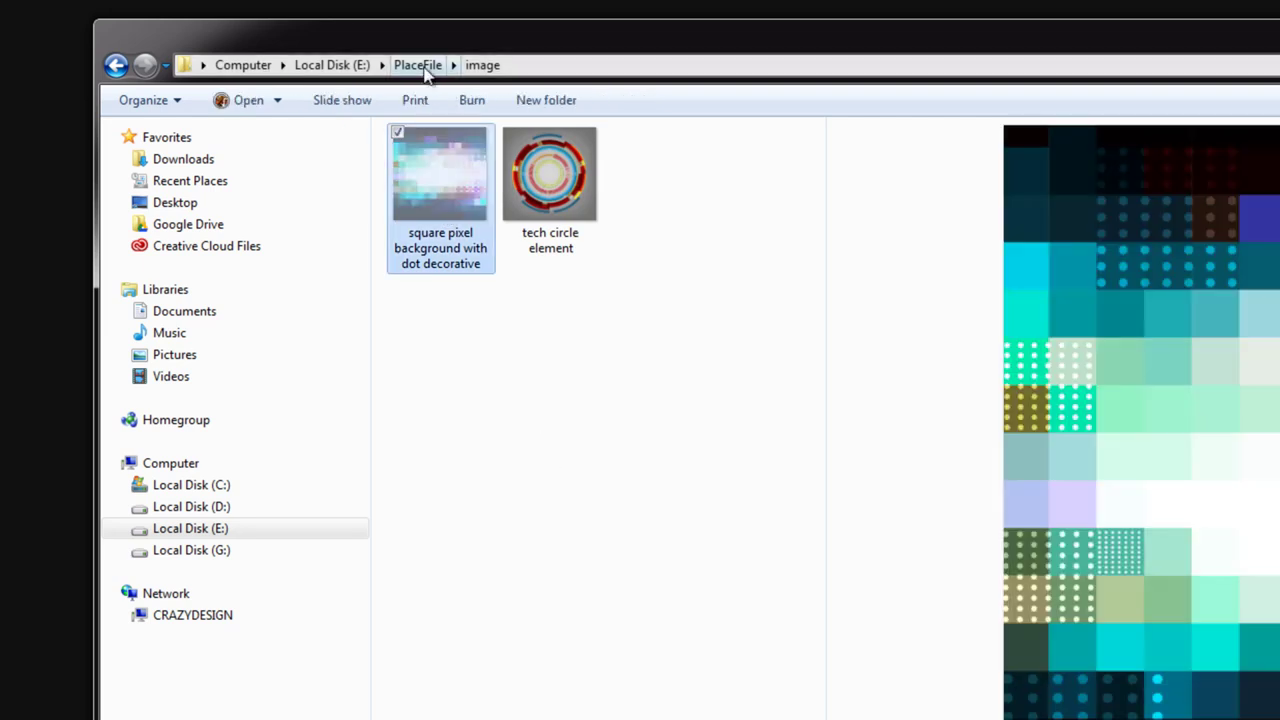
{"action": "left_click", "coordinate": [424, 70]}
{"action": "double_click", "coordinate": [514, 208]}
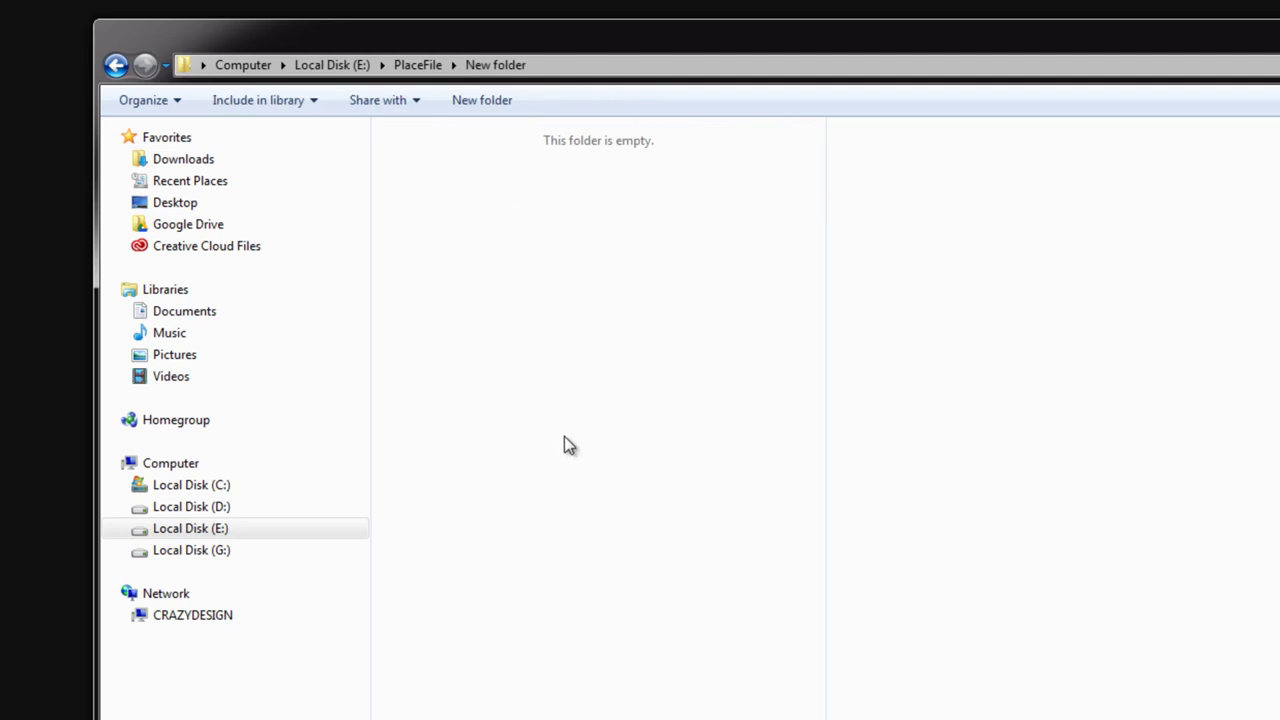
{"action": "key", "text": "ctrl+v"}
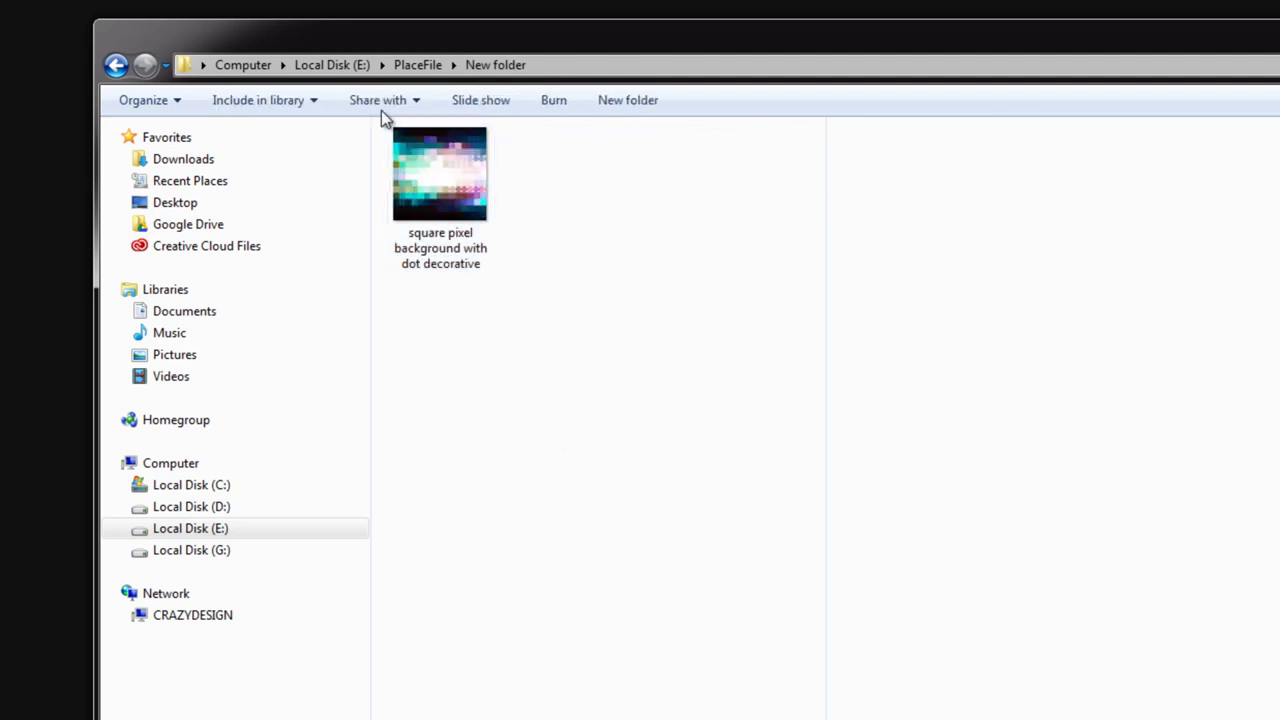
{"action": "left_click", "coordinate": [417, 65]}
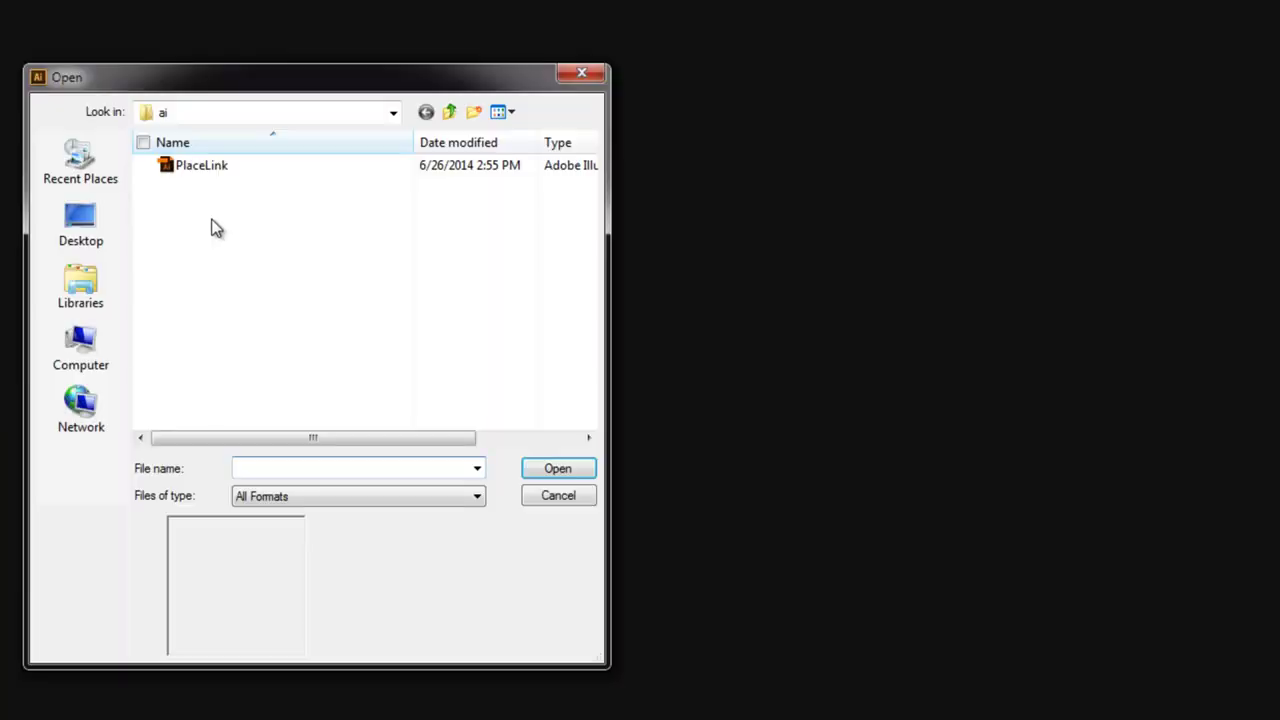
- Open PlaceLink.ai from the ai folder, triggering the missing-link warning
{"action": "left_click", "coordinate": [201, 167]}
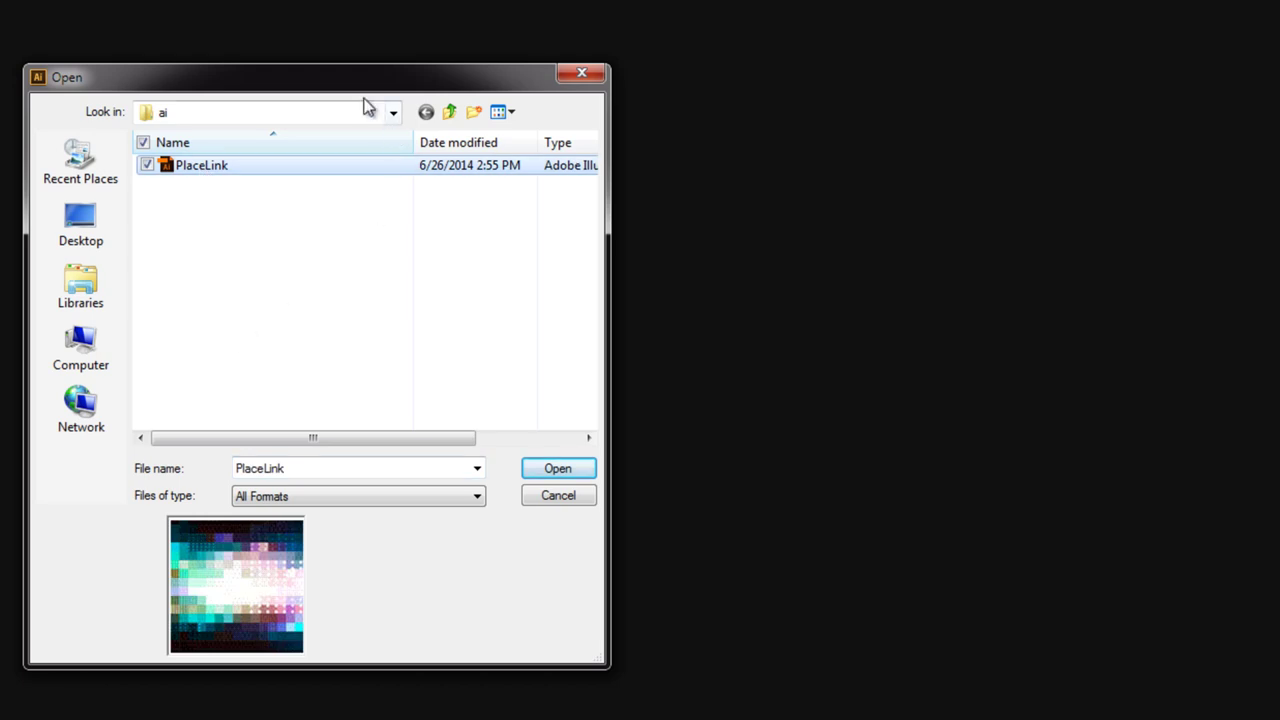
{"action": "left_click_drag", "start_coordinate": [351, 83], "coordinate": [377, 74]}
{"action": "left_click", "coordinate": [590, 459]}
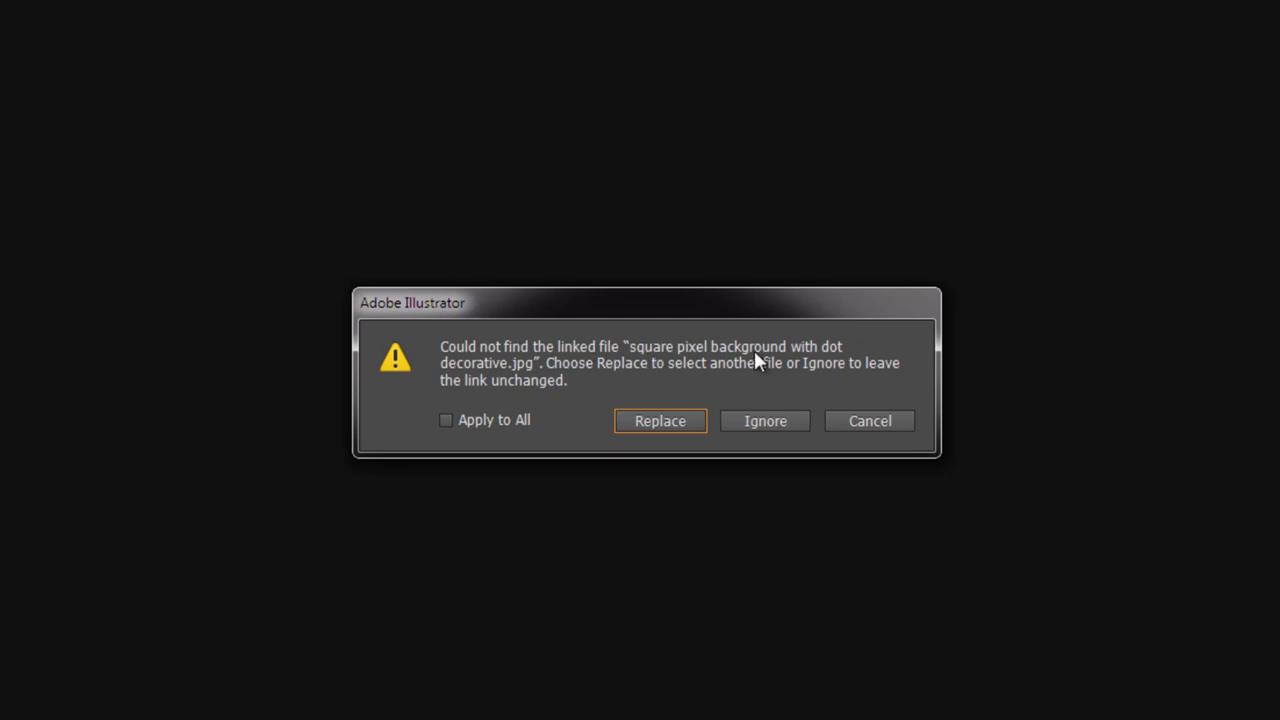
- Cancel the missing-link warning, then reopen PlaceLink and ignore the missing link
{"action": "left_click_drag", "start_coordinate": [721, 310], "coordinate": [752, 298]}
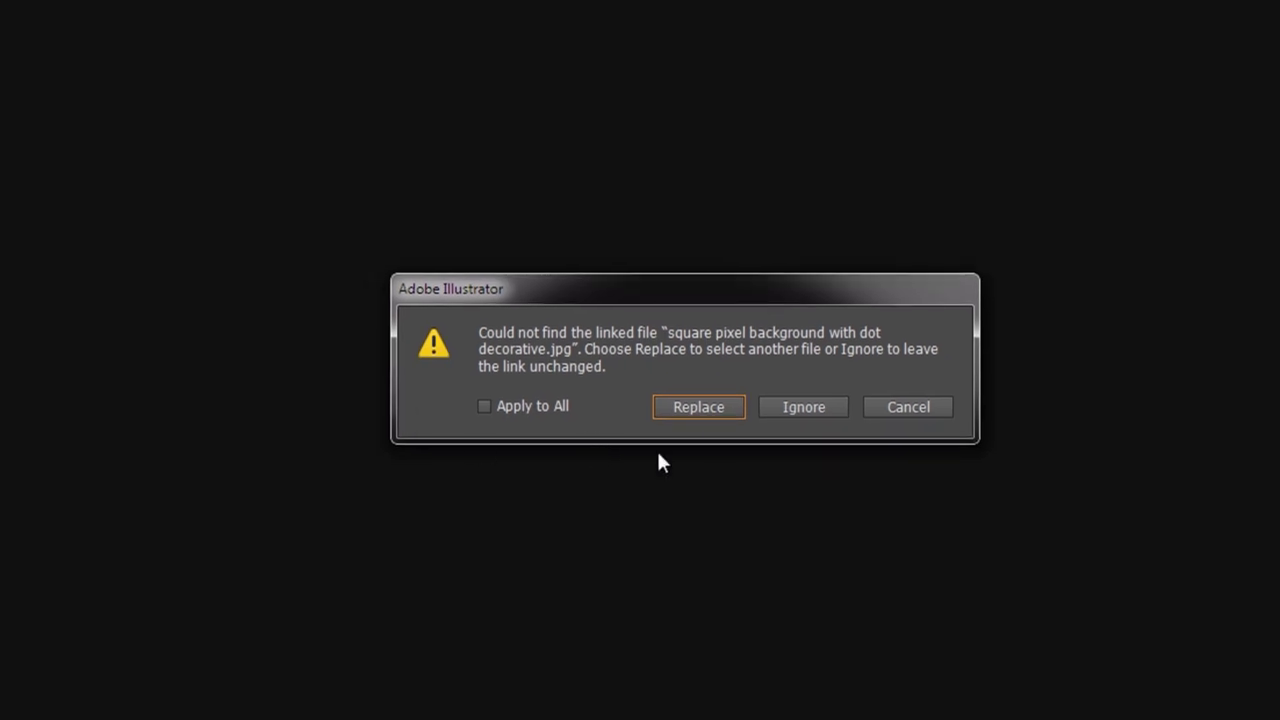
{"action": "left_click", "coordinate": [911, 413]}
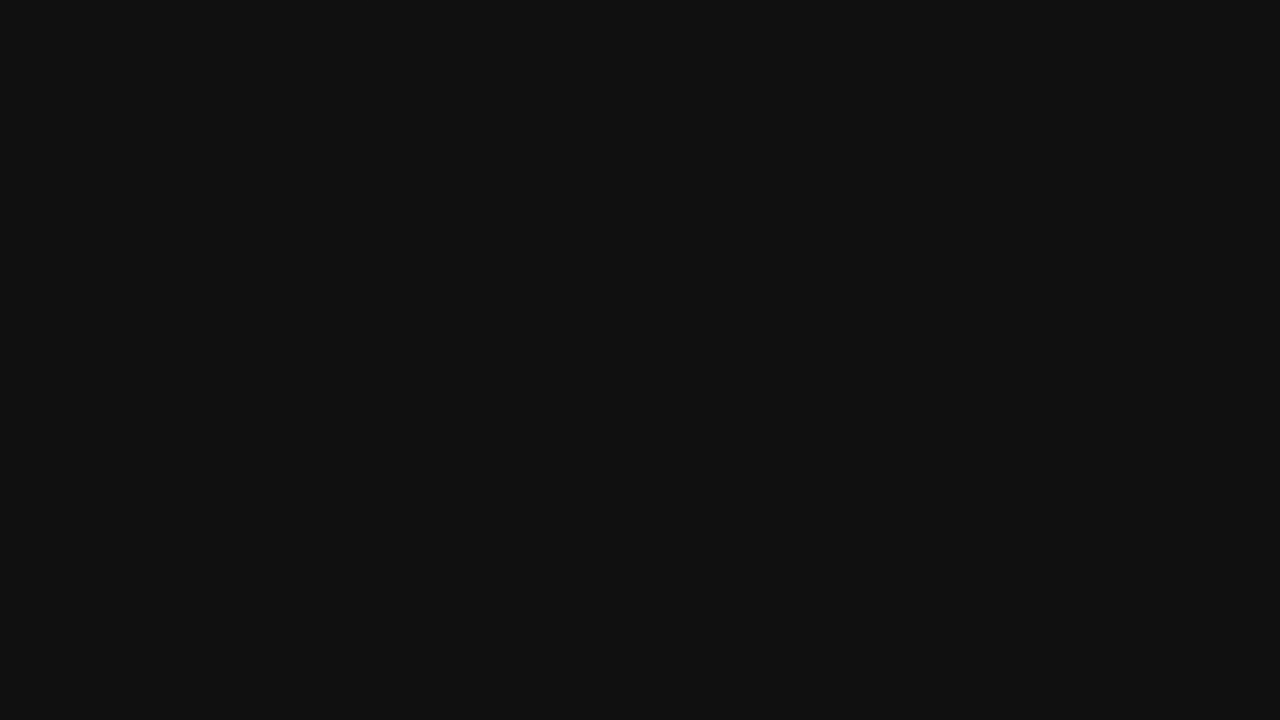
{"action": "left_click", "coordinate": [200, 104]}
{"action": "left_click", "coordinate": [310, 444]}
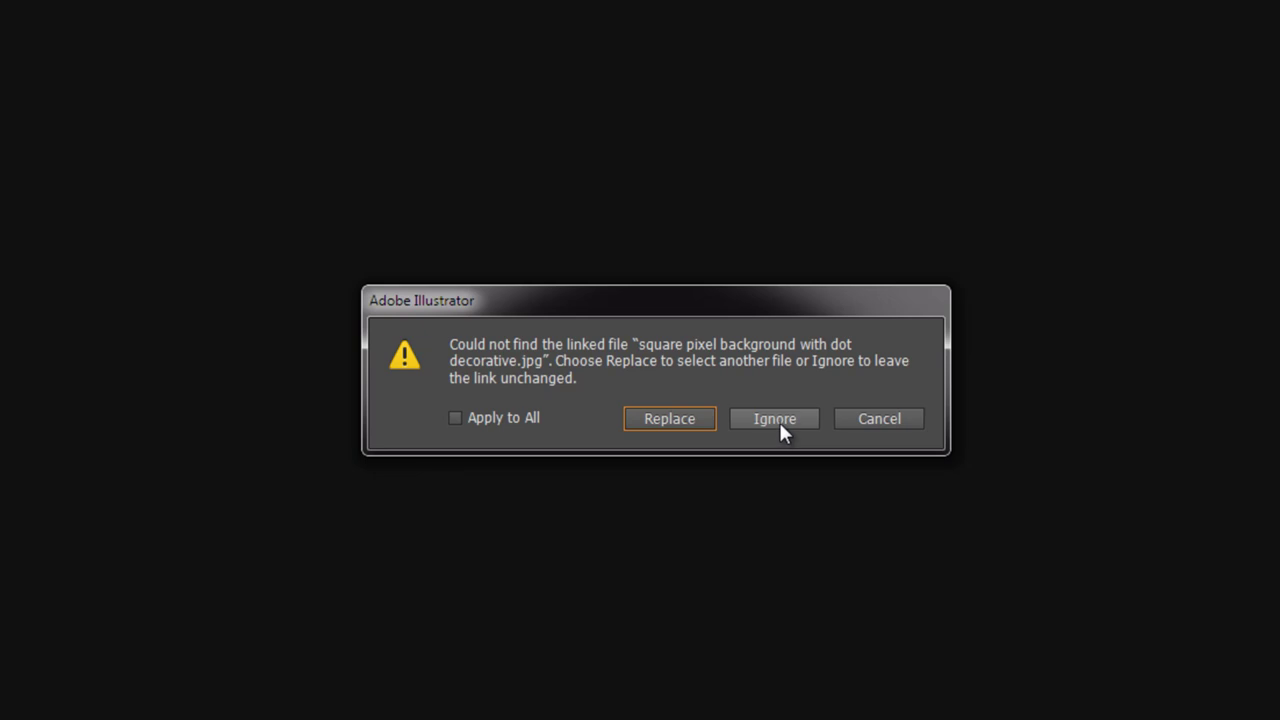
{"action": "left_click", "coordinate": [775, 419]}
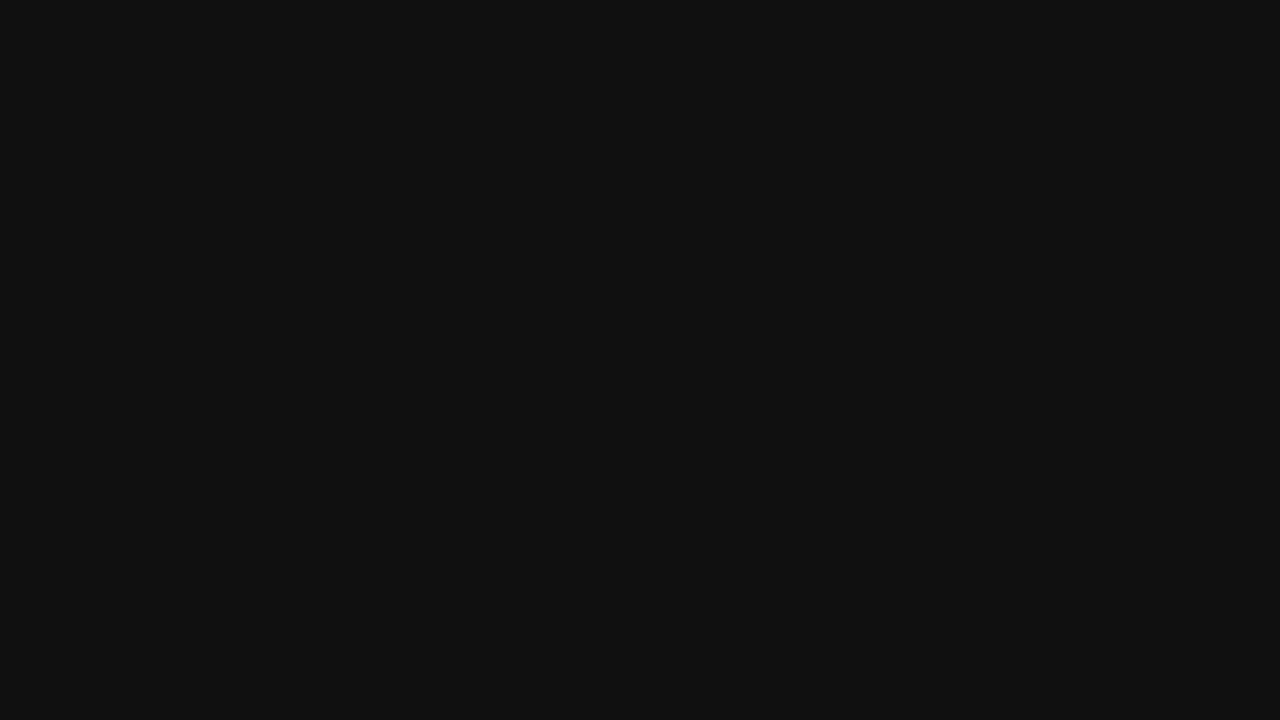
- Reopen PlaceLink and choose Replace in the missing-link warning
{"action": "left_click", "coordinate": [20, 104]}
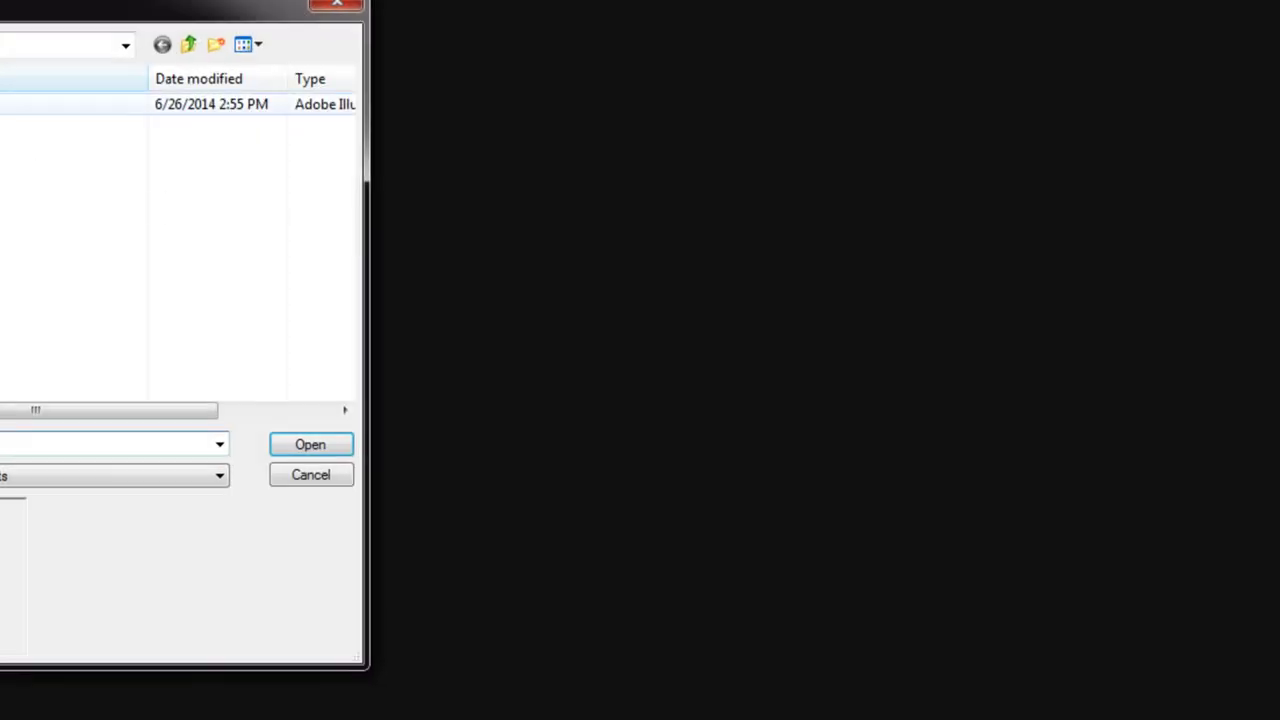
{"action": "left_click", "coordinate": [308, 445]}
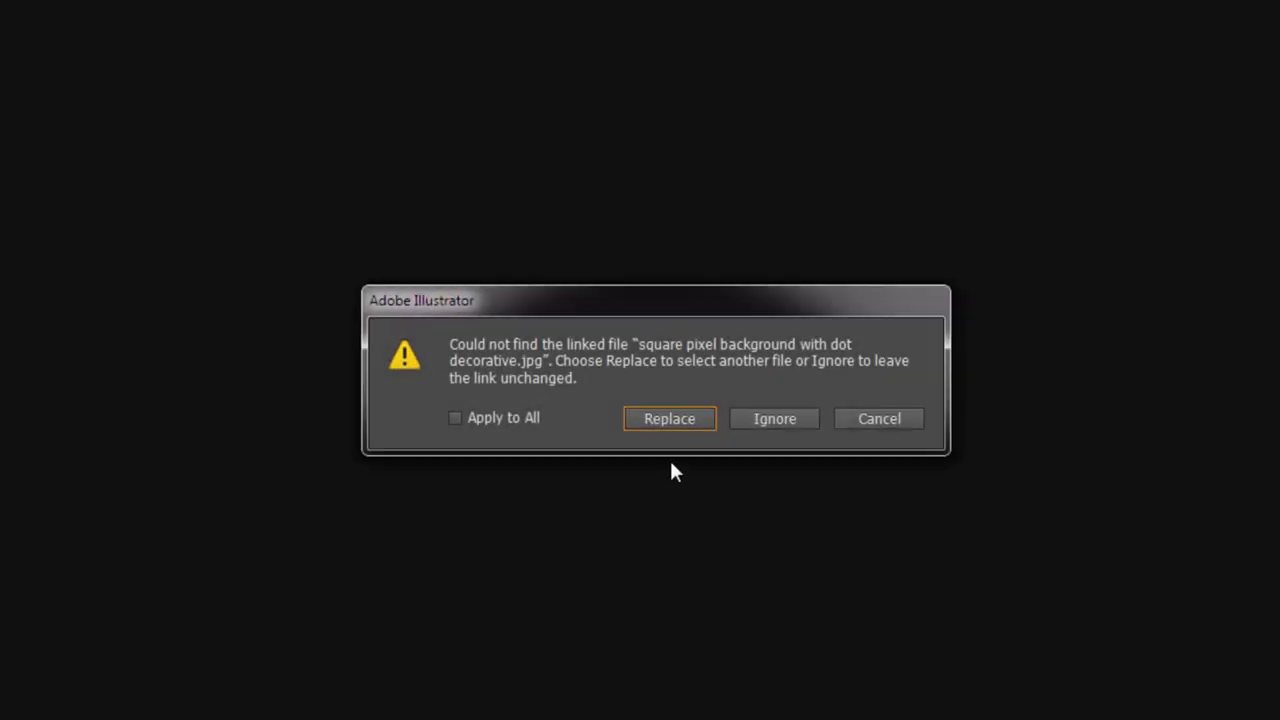
{"action": "left_click_drag", "start_coordinate": [711, 298], "coordinate": [759, 290]}
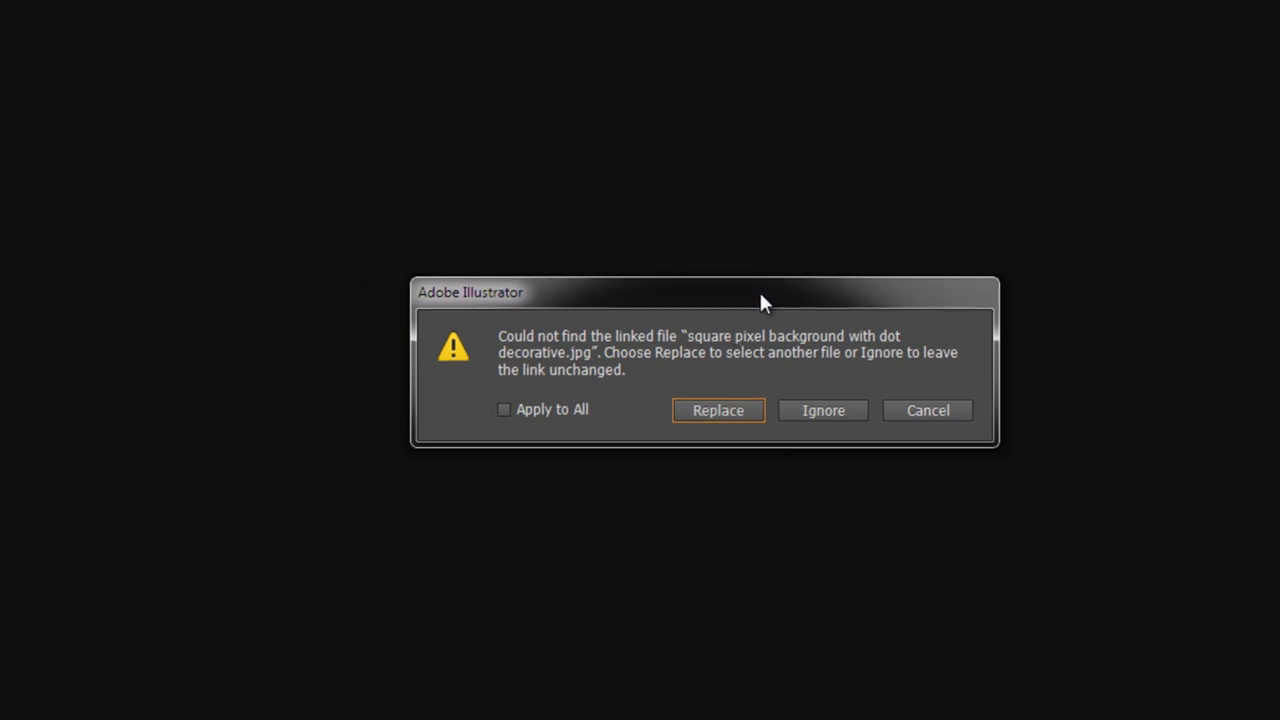
{"action": "left_click", "coordinate": [712, 414]}
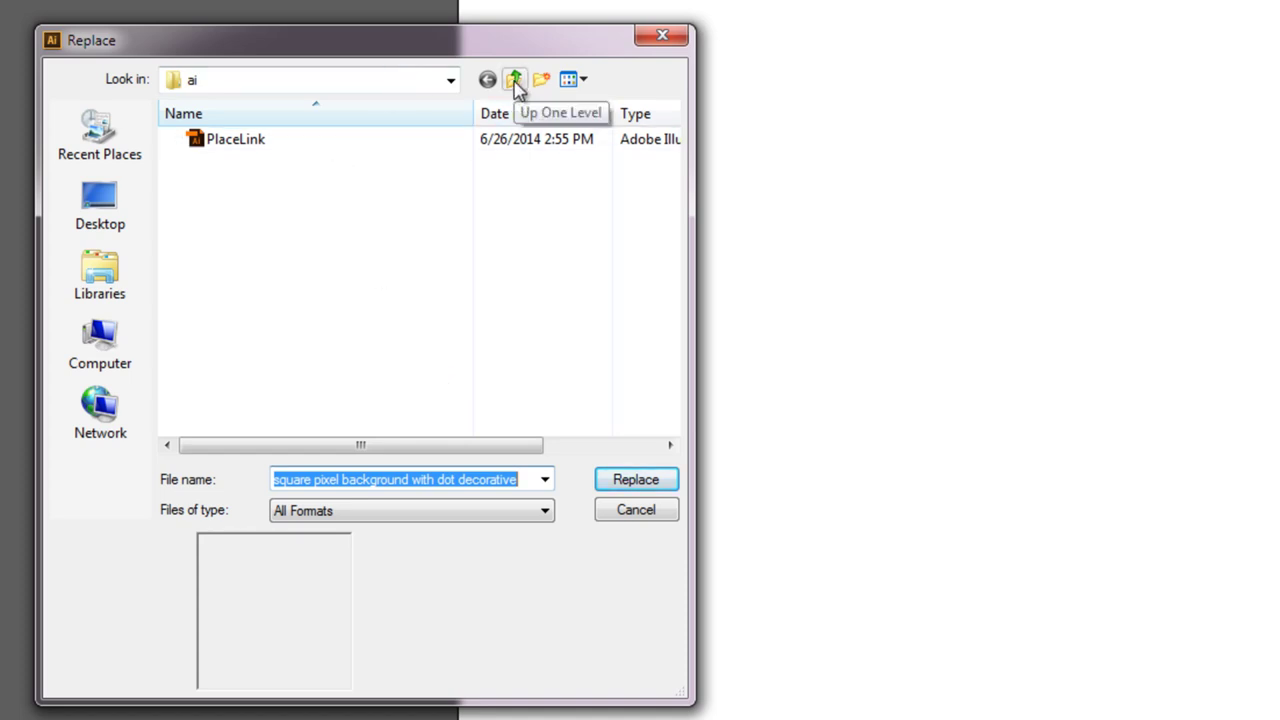
- Relink to 'square pixel background with dot decorative' in New folder, then deselect the image
{"action": "left_click_drag", "start_coordinate": [504, 47], "coordinate": [504, 73]}
{"action": "left_click", "coordinate": [512, 107]}
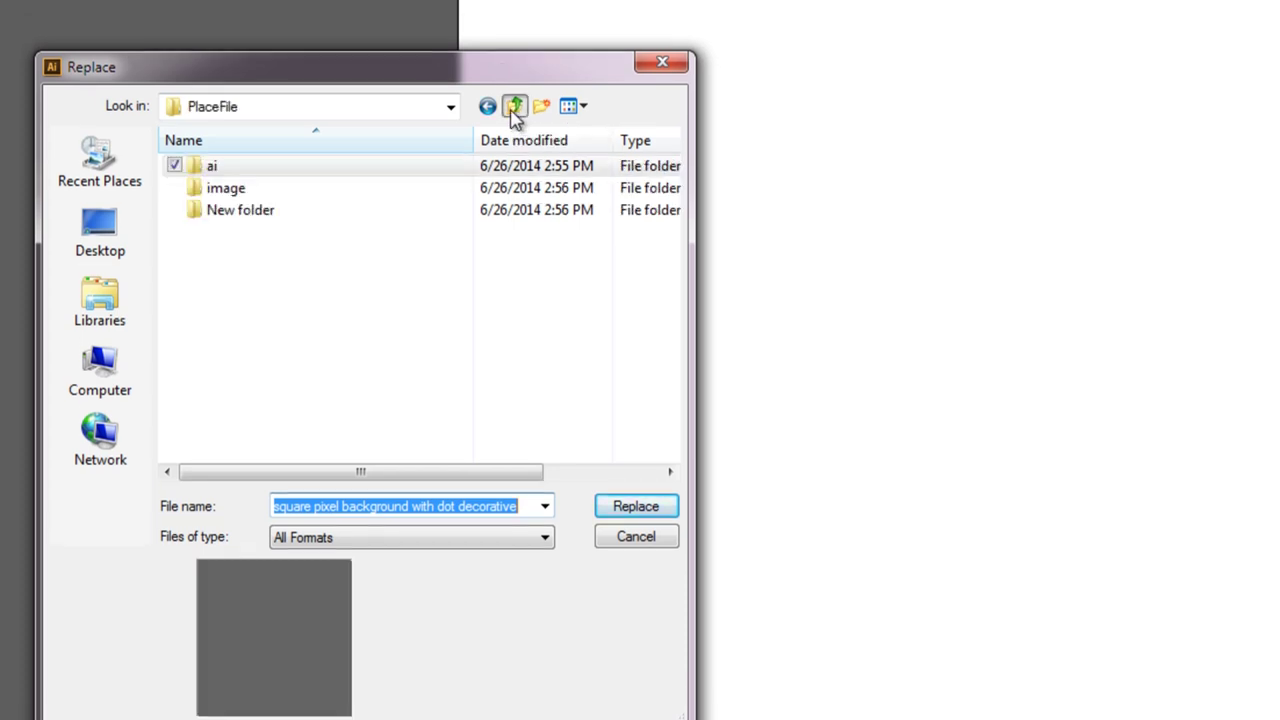
{"action": "double_click", "coordinate": [272, 212]}
{"action": "mouse_move", "coordinate": [222, 195]}
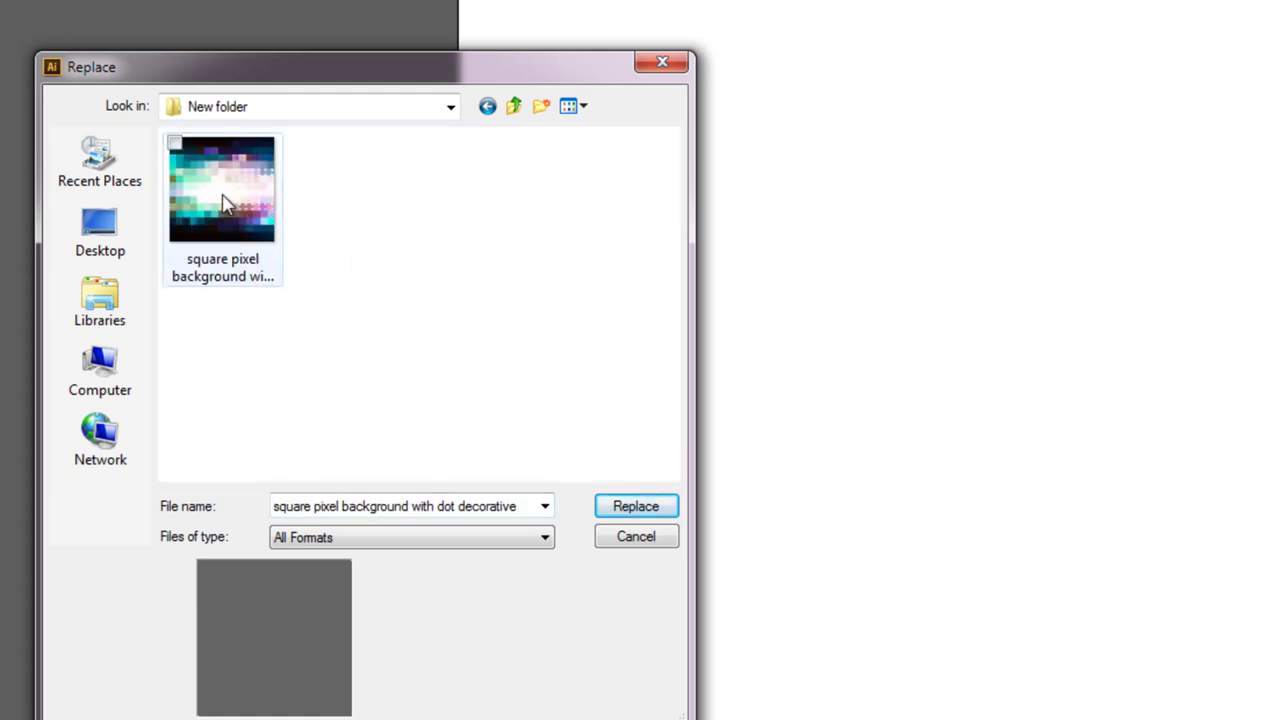
{"action": "left_click", "coordinate": [243, 198]}
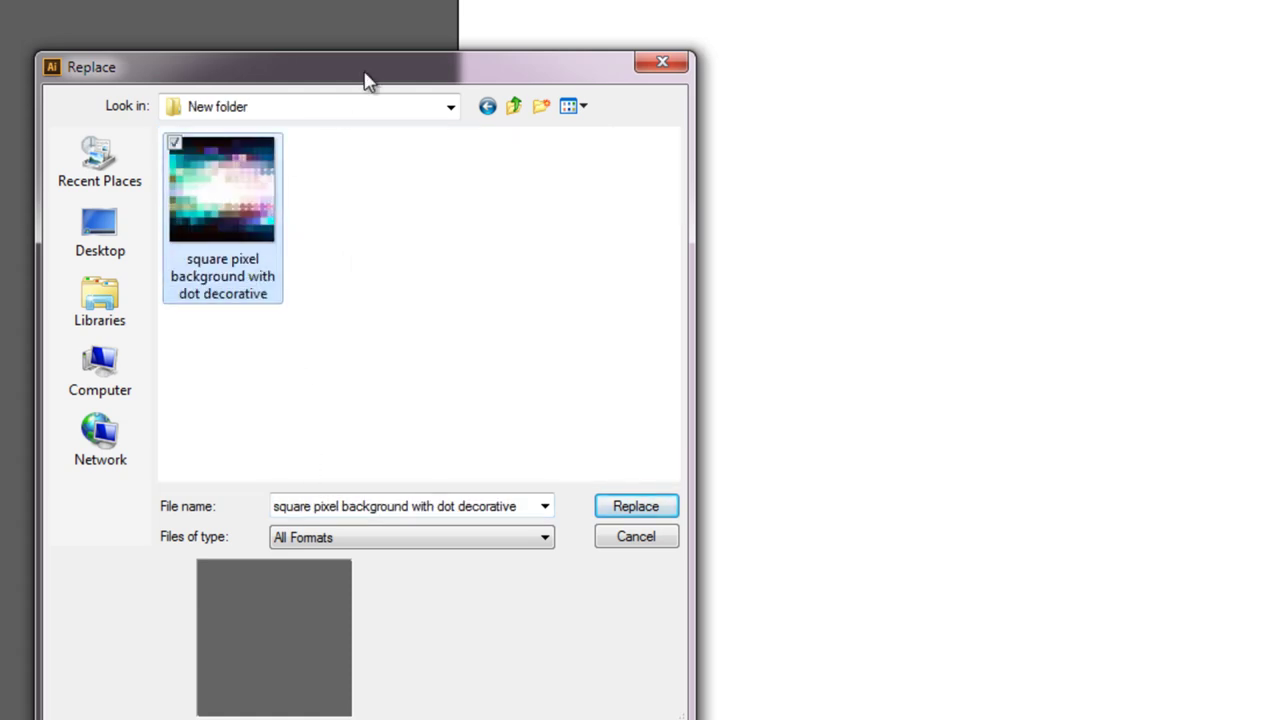
{"action": "left_click_drag", "start_coordinate": [357, 77], "coordinate": [343, 48]}
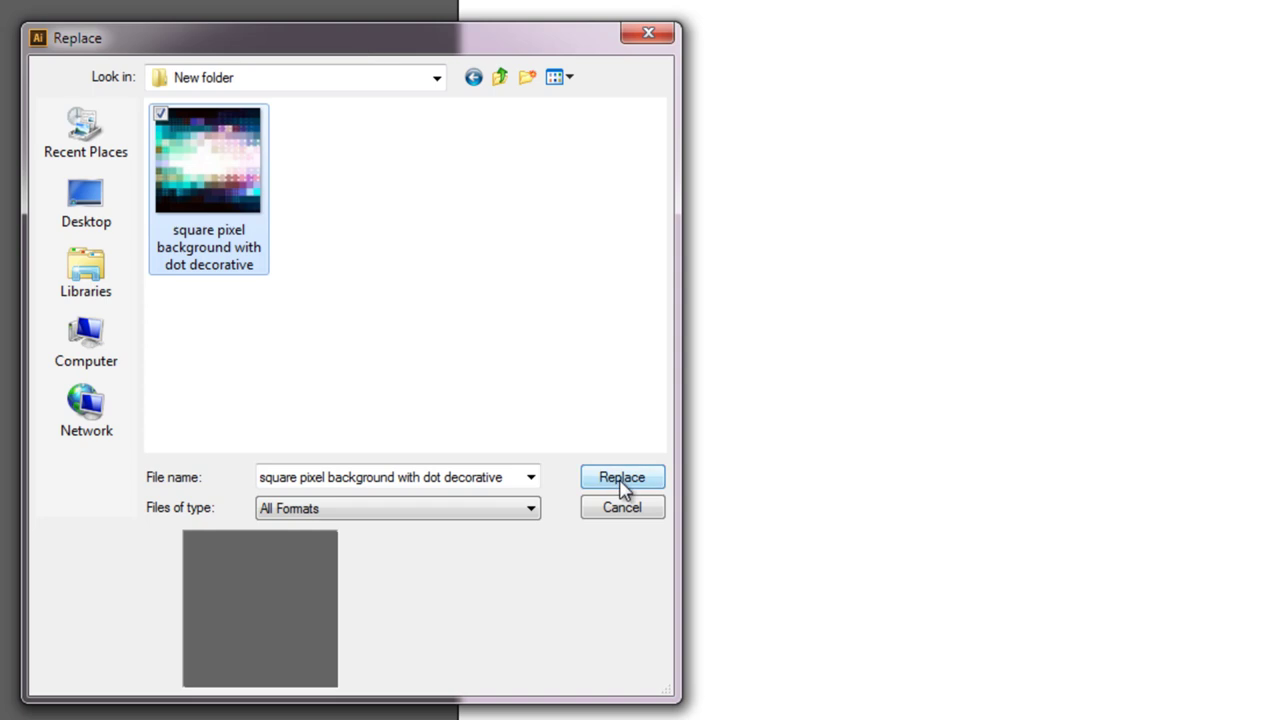
{"action": "left_click", "coordinate": [622, 482]}
{"action": "left_click", "coordinate": [218, 465]}
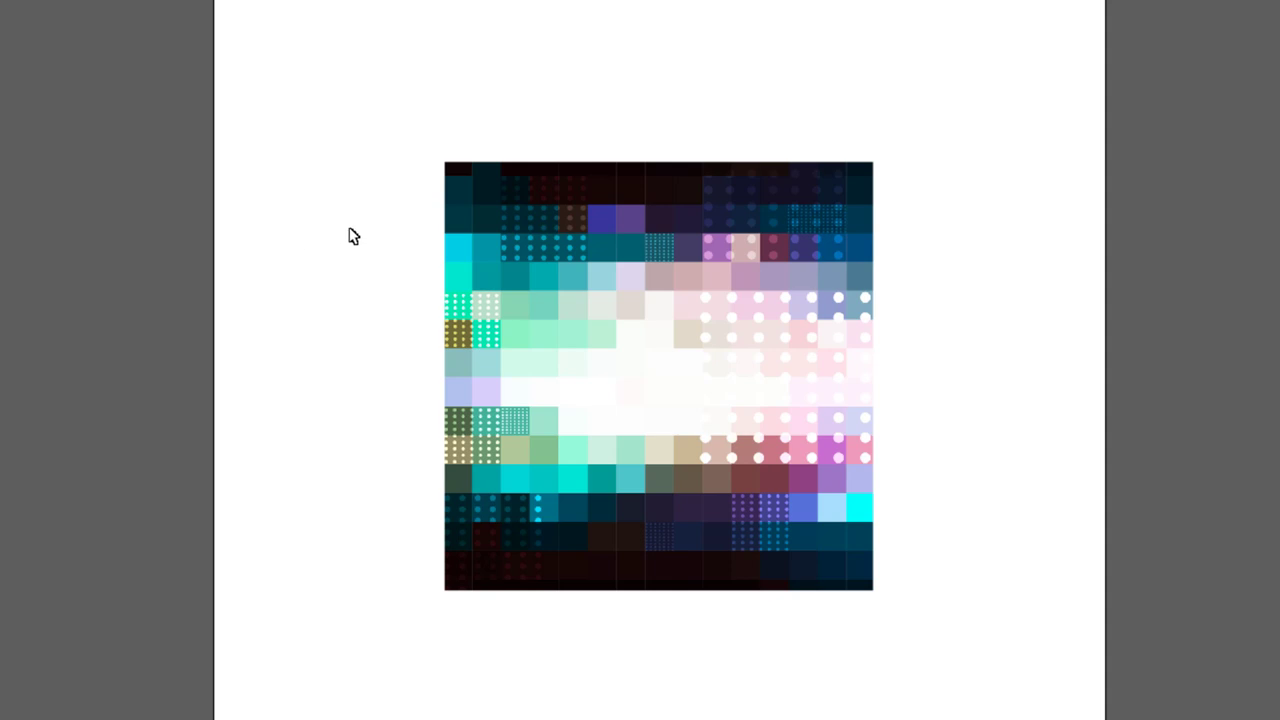
- Close PlaceLink.ai without saving and create a new 800 × 800 px blank document
{"action": "key", "text": "ctrl+w"}
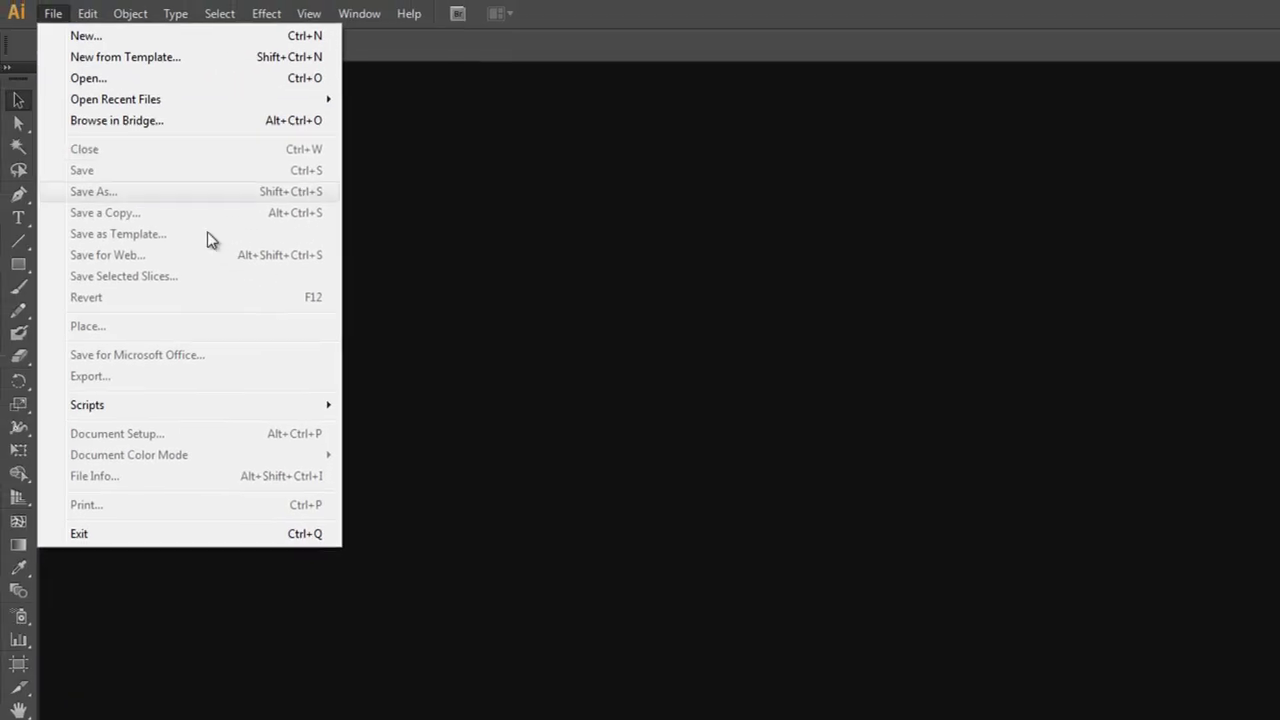
{"action": "left_click", "coordinate": [194, 36]}
{"action": "left_click", "coordinate": [814, 700]}
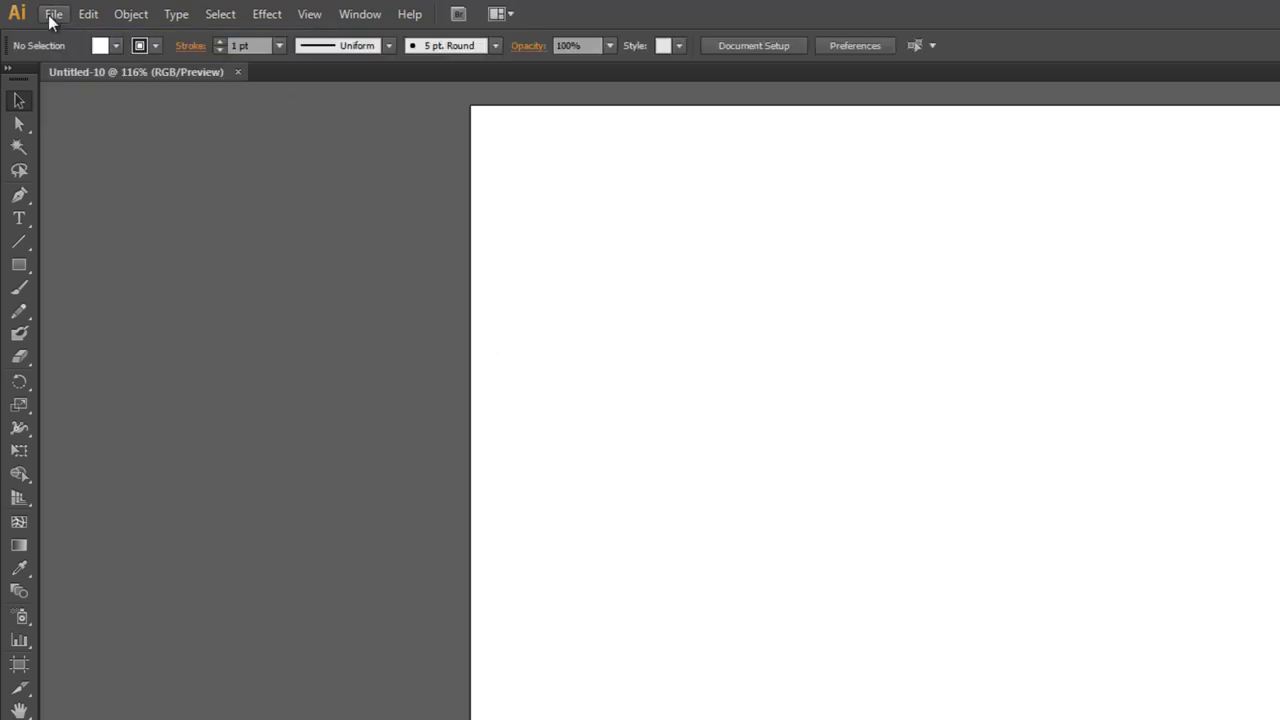
{"action": "left_click", "coordinate": [50, 14]}
- Place the tech circle element image from the image folder embedded, with Link unchecked
{"action": "left_click", "coordinate": [182, 326]}
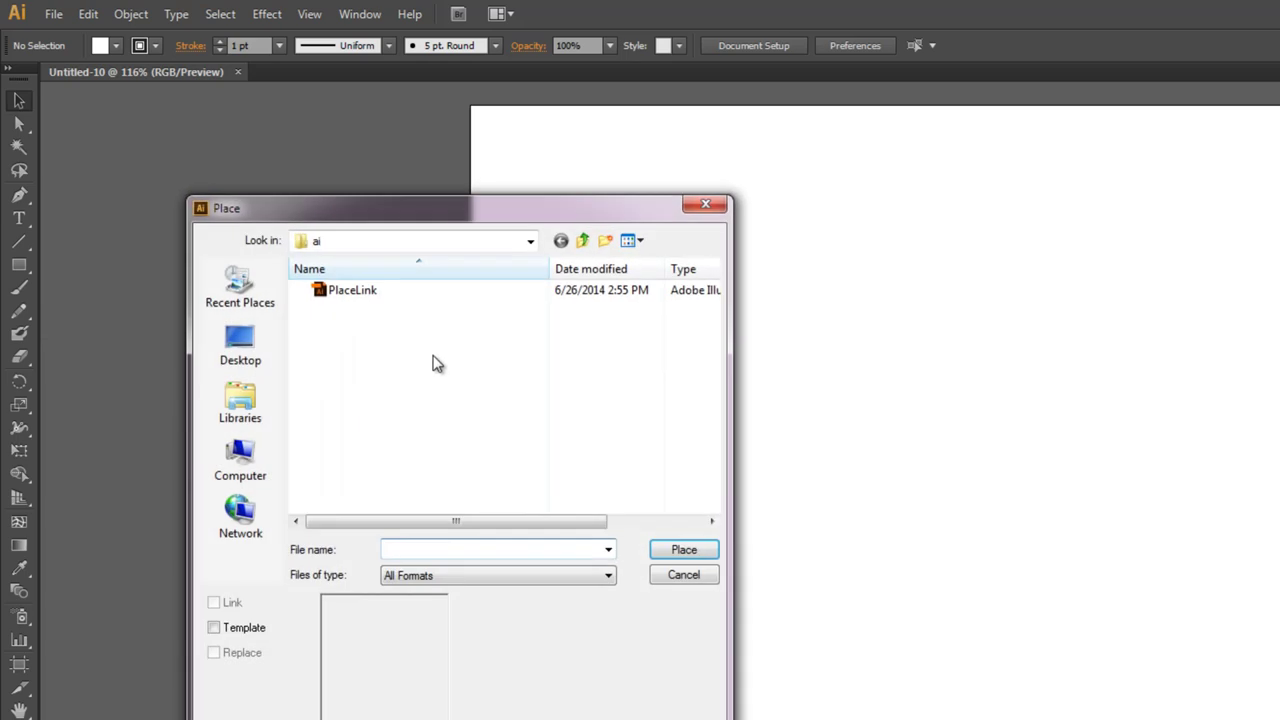
{"action": "left_click", "coordinate": [582, 240]}
{"action": "double_click", "coordinate": [398, 310]}
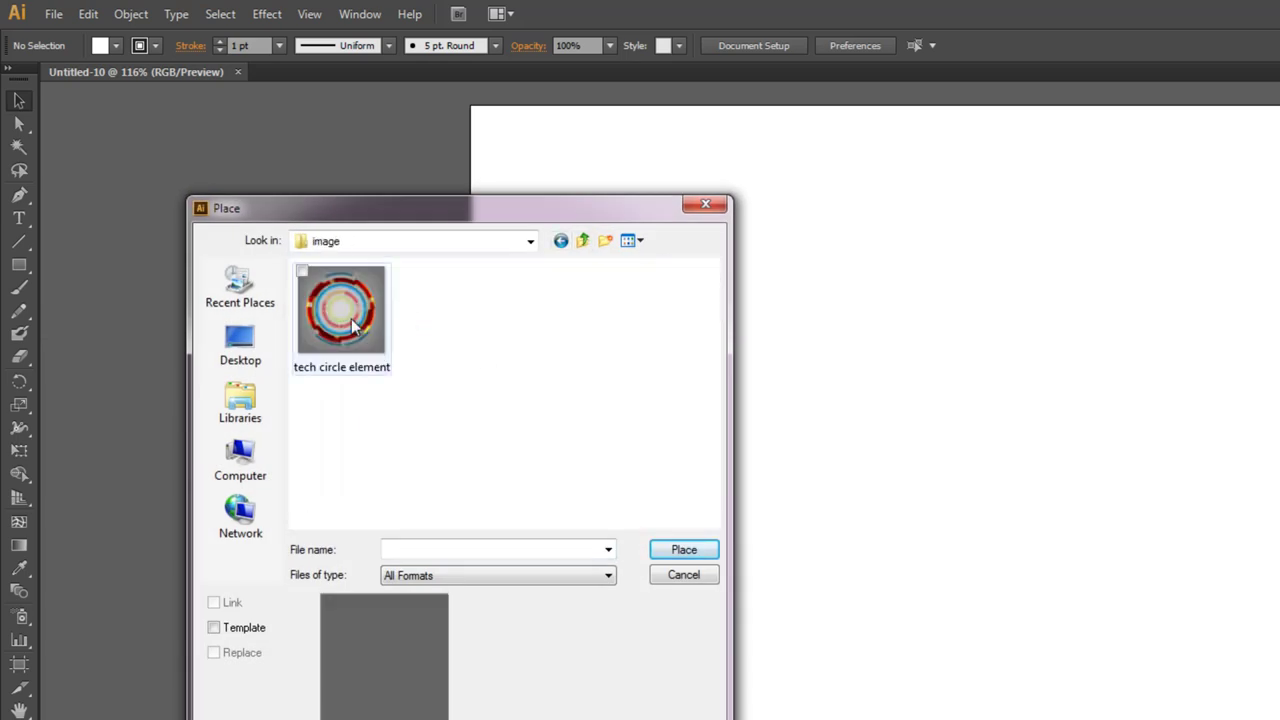
{"action": "left_click", "coordinate": [340, 310]}
{"action": "left_click_drag", "start_coordinate": [443, 208], "coordinate": [439, 236]}
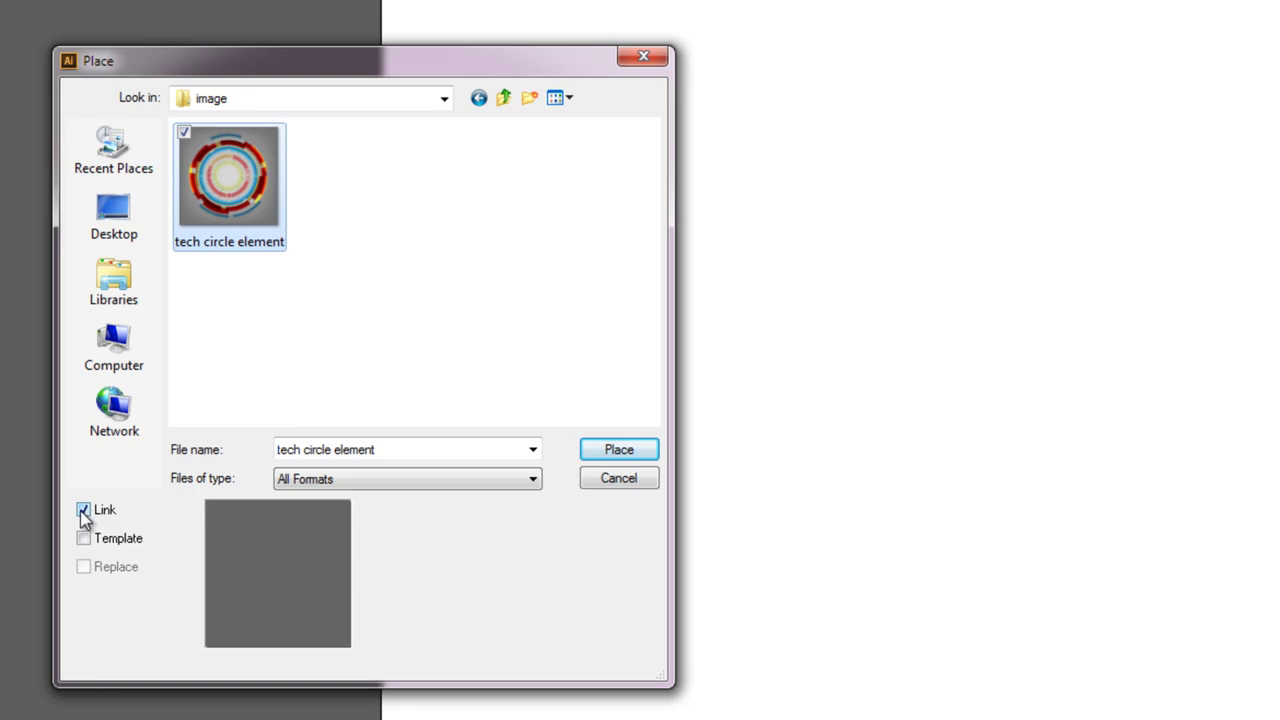
{"action": "left_click", "coordinate": [84, 511]}
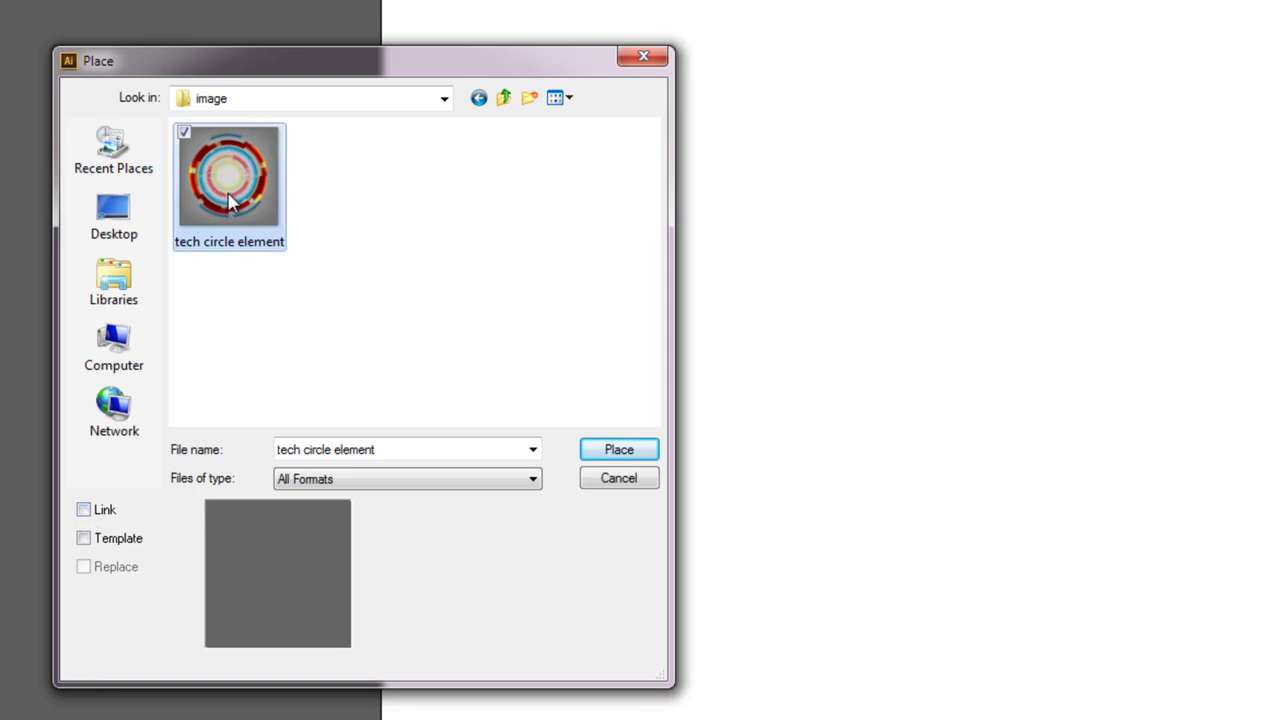
{"action": "mouse_move", "coordinate": [307, 61]}
{"action": "left_mouse_down"}
{"action": "mouse_move", "coordinate": [333, 50]}
{"action": "mouse_move", "coordinate": [342, 68]}
{"action": "left_mouse_up"}
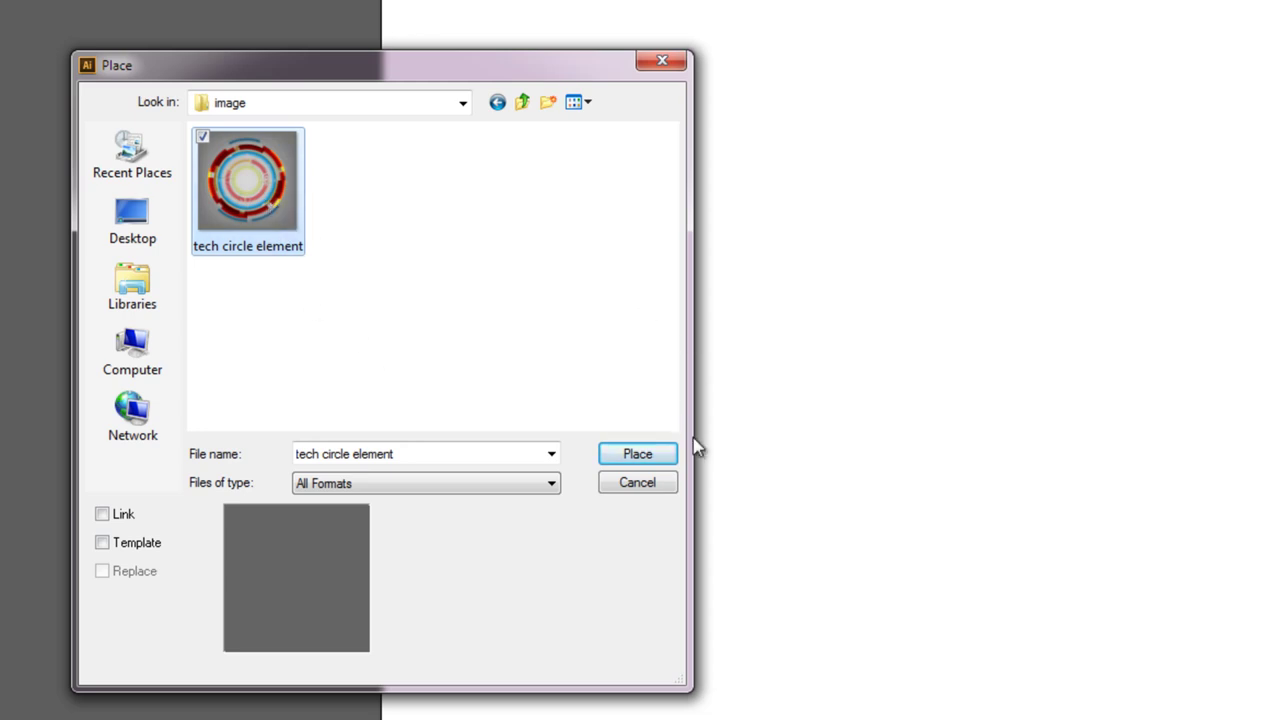
{"action": "left_click", "coordinate": [630, 458]}
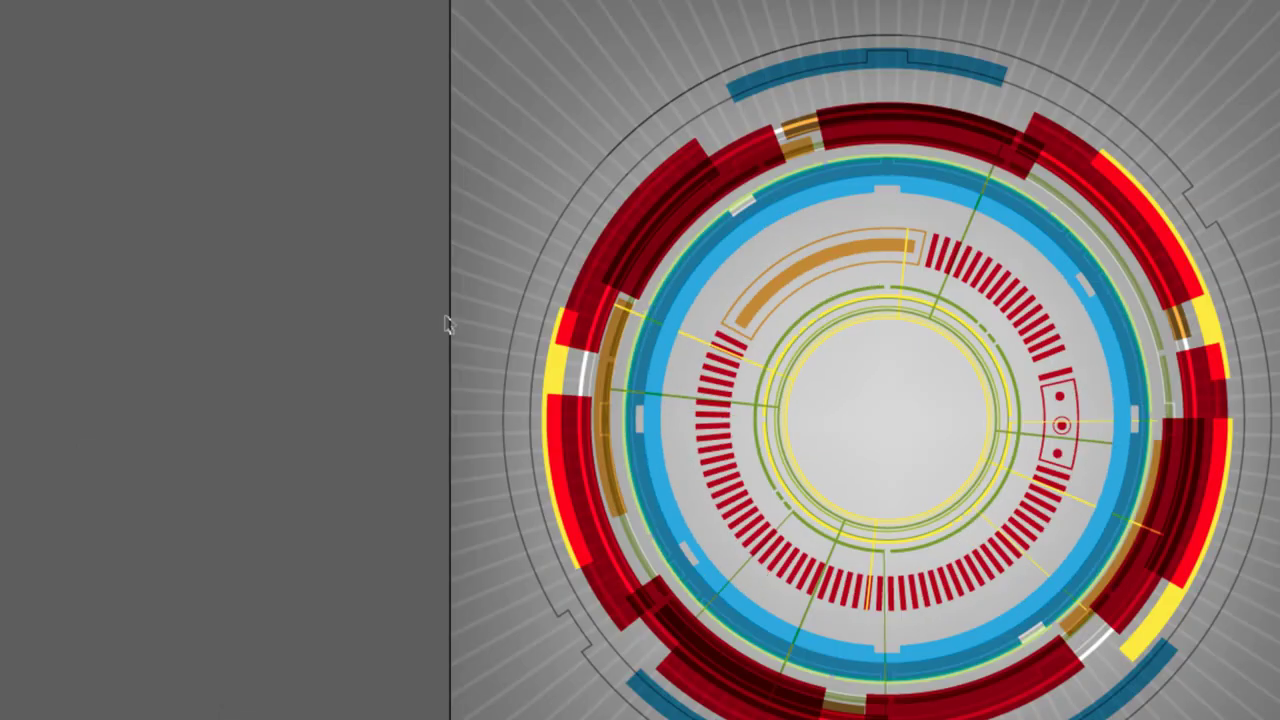
{"action": "key", "text": "ctrl+shift+s"}
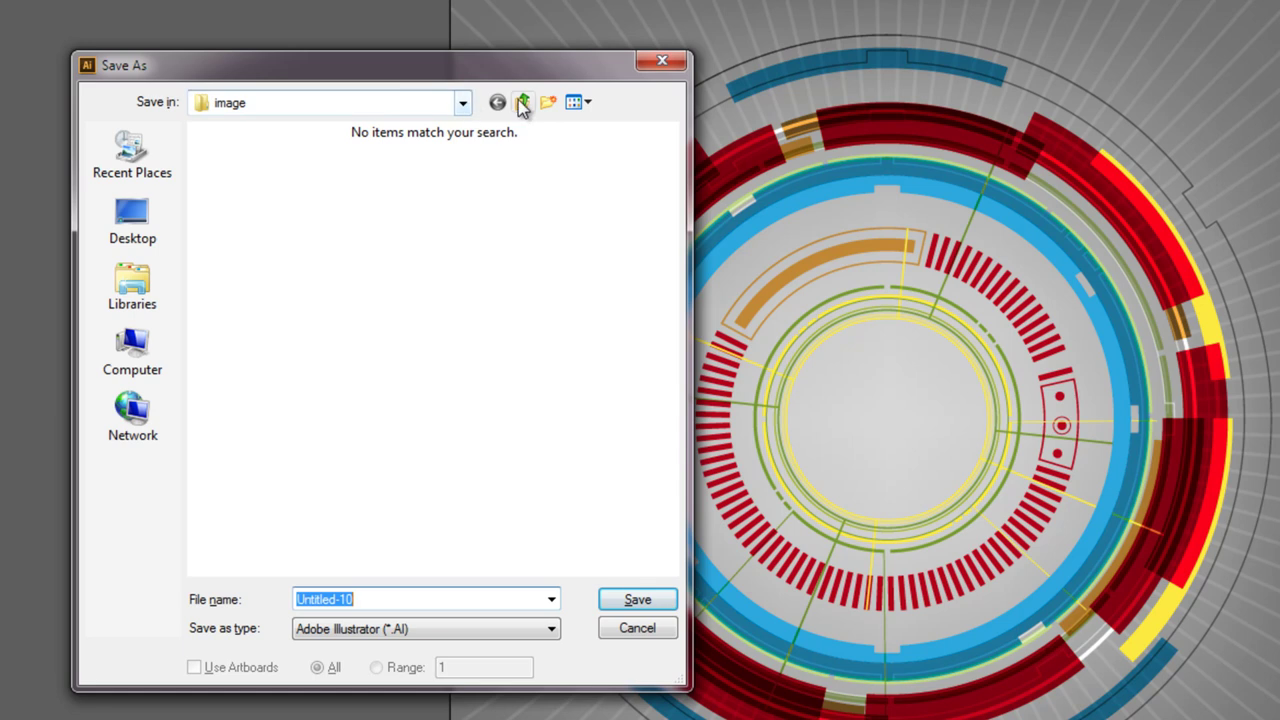
- Save the document as PlaceEmbed in the ai folder with default Illustrator options
{"action": "left_click", "coordinate": [522, 102]}
{"action": "double_click", "coordinate": [263, 157]}
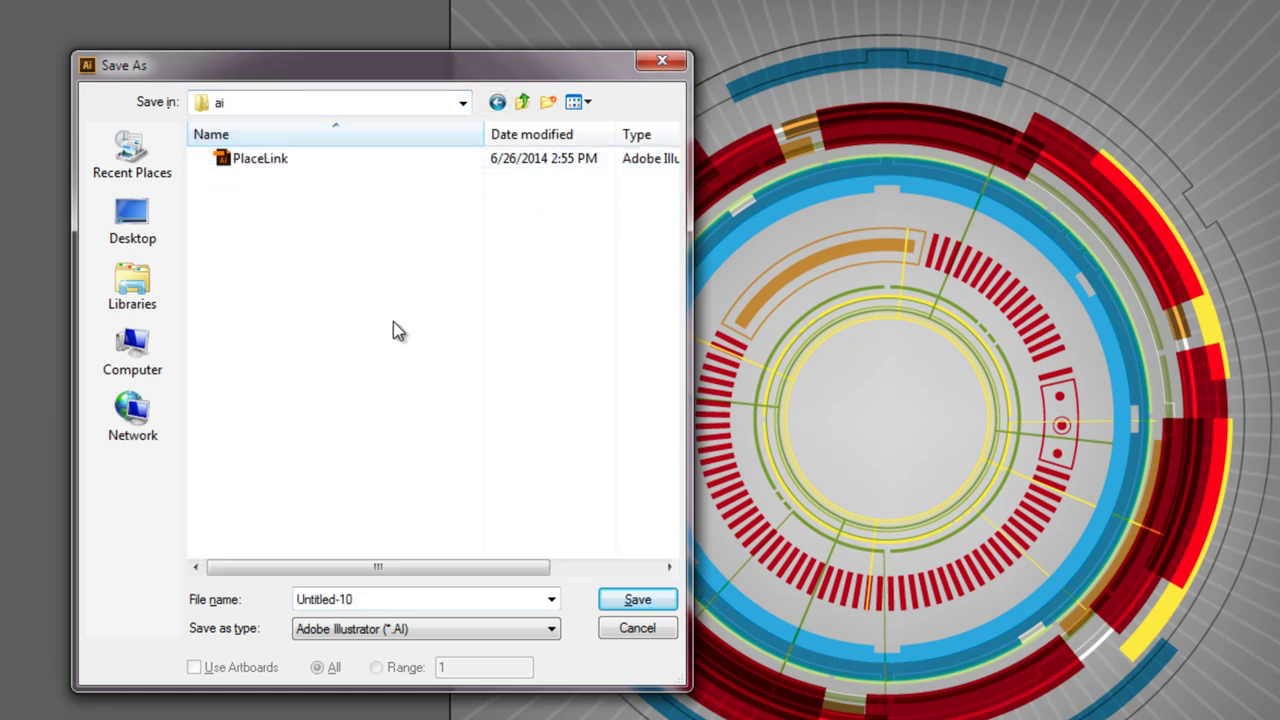
{"action": "double_click", "coordinate": [428, 597]}
{"action": "type", "text": "Place"}
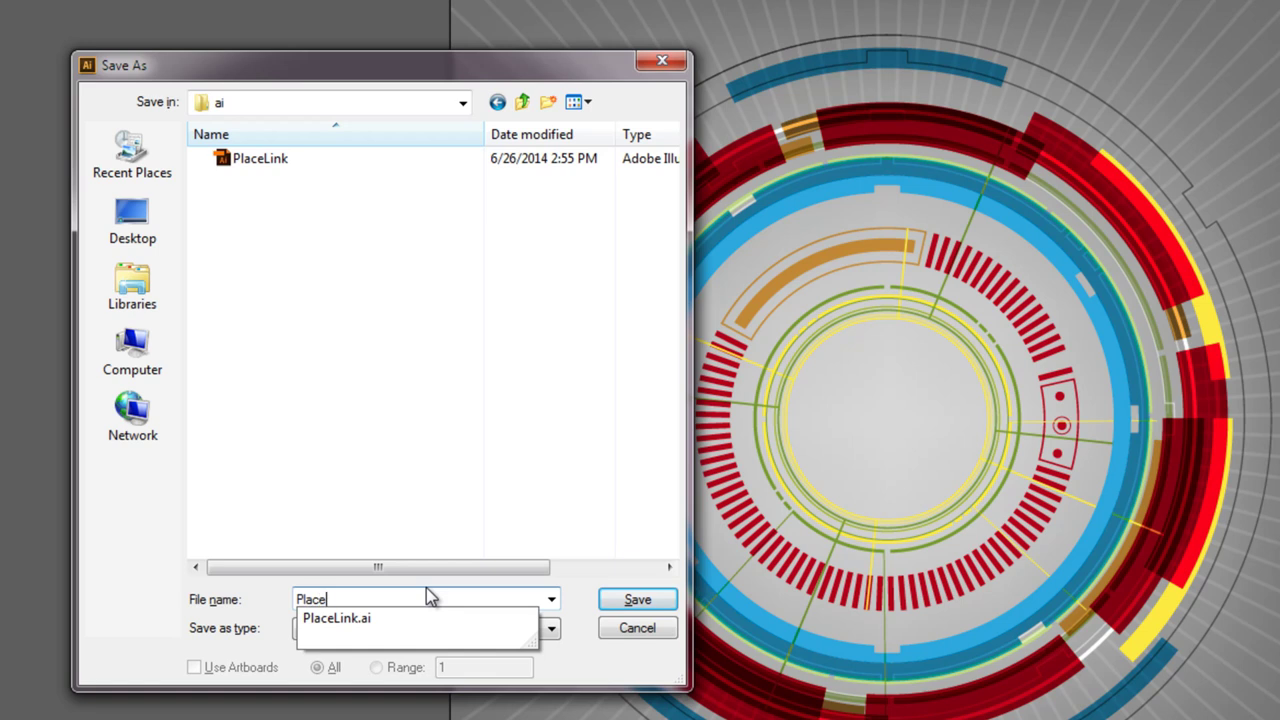
{"action": "type", "text": "Em"}
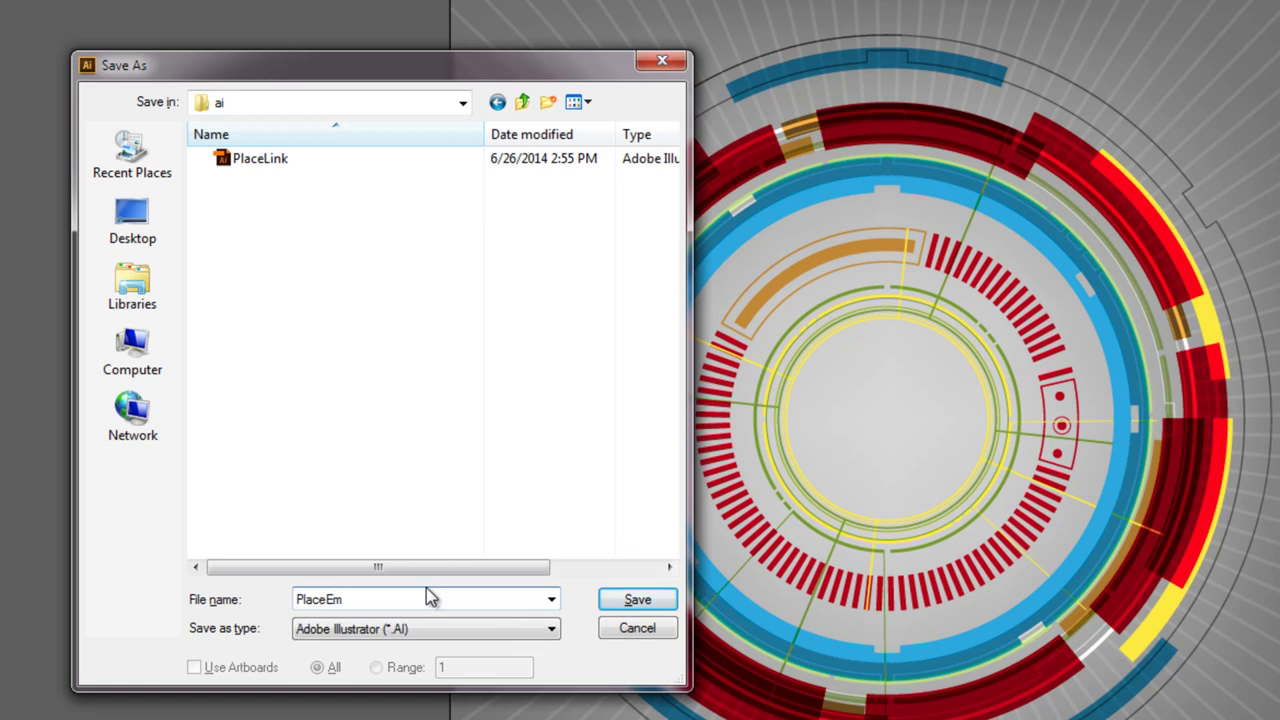
{"action": "type", "text": "bed"}
{"action": "left_click", "coordinate": [621, 600]}
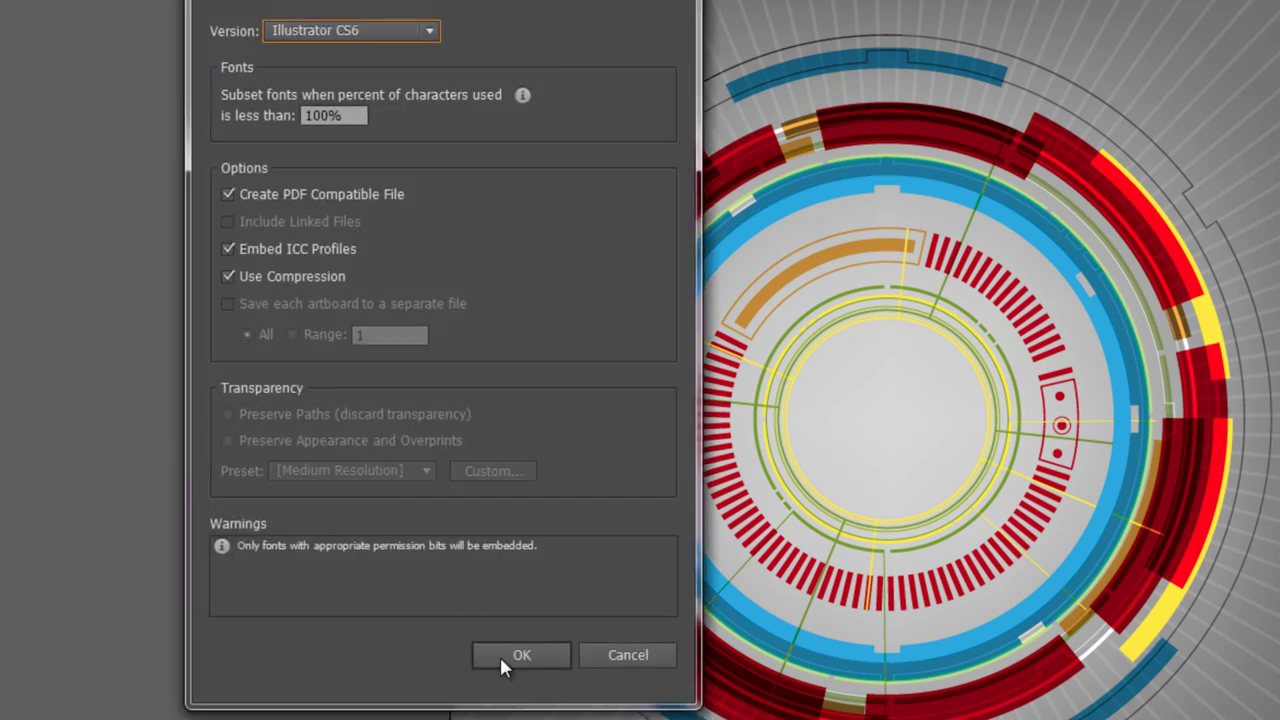
{"action": "left_click", "coordinate": [521, 655]}
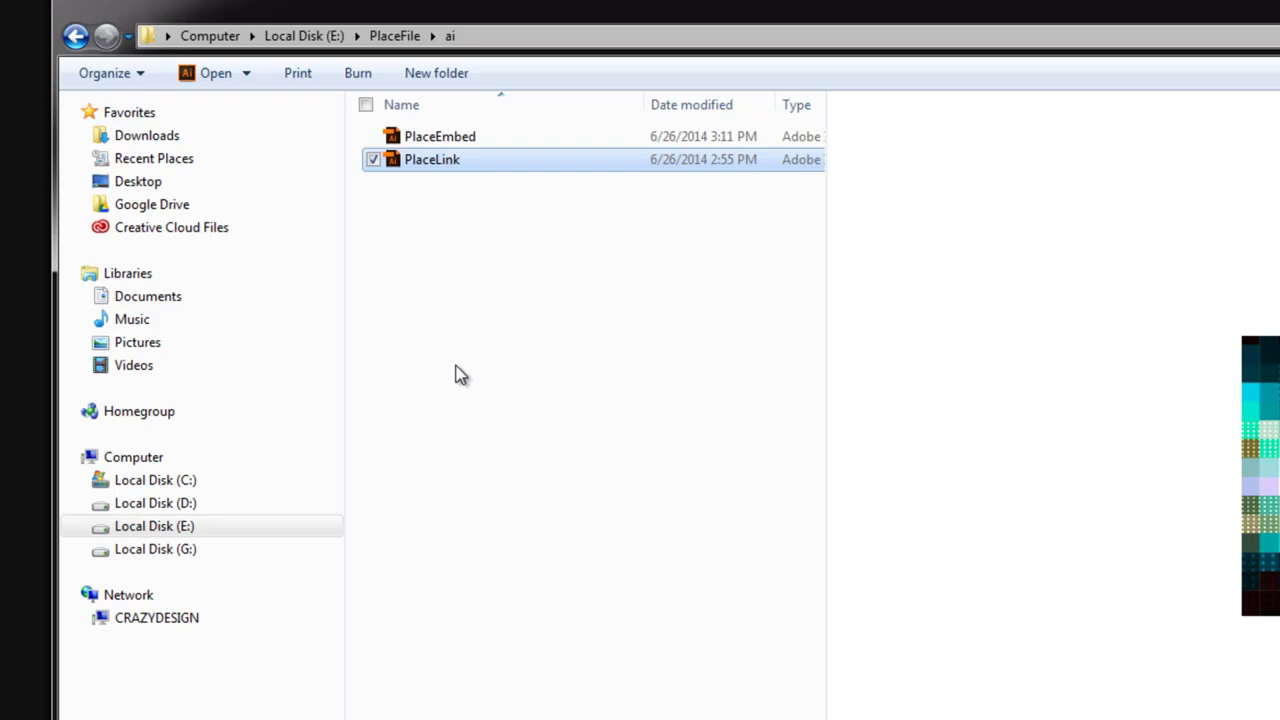
- Delete the tech circle element file from PlaceFile\image and confirm the deletion
{"action": "left_click", "coordinate": [394, 35]}
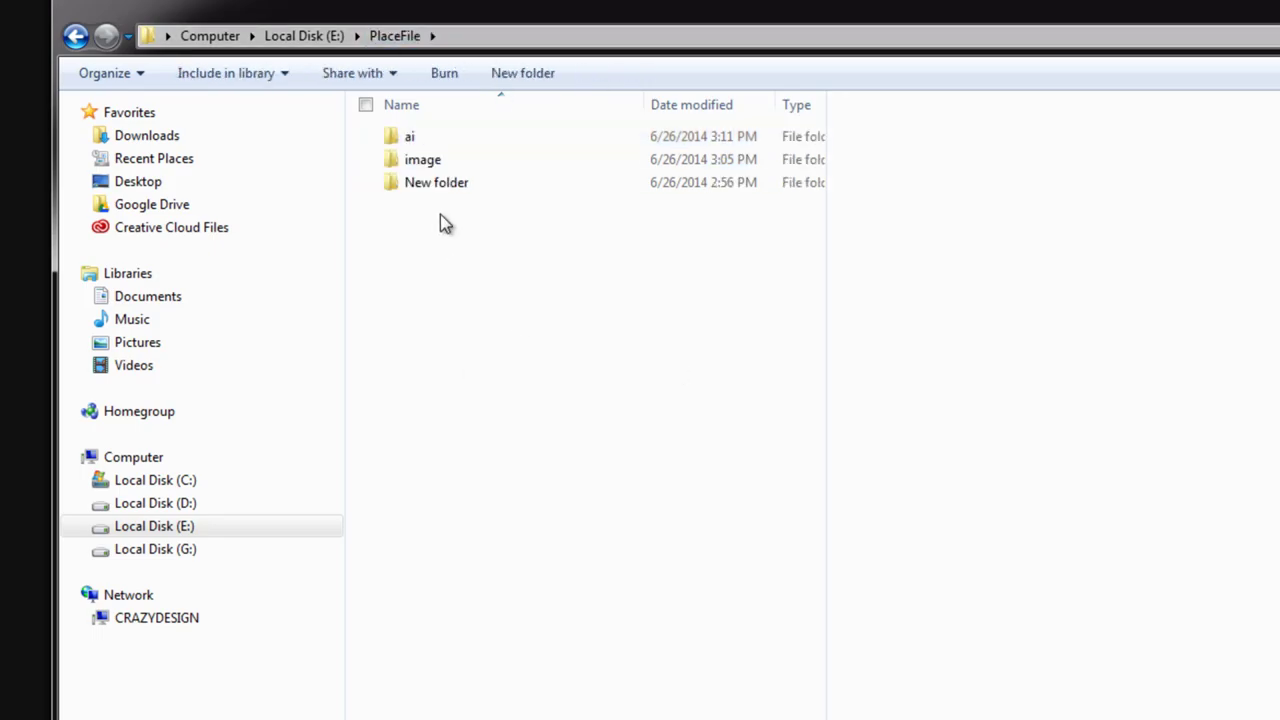
{"action": "double_click", "coordinate": [455, 163]}
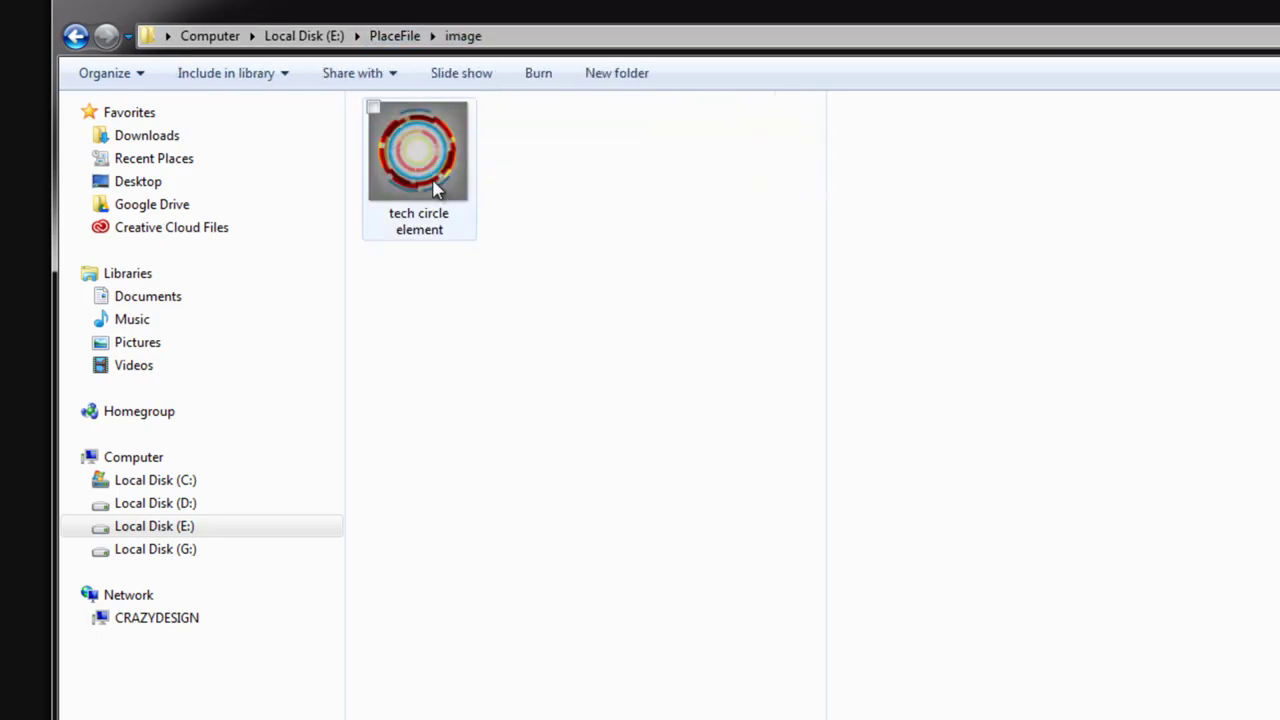
{"action": "left_click", "coordinate": [443, 196]}
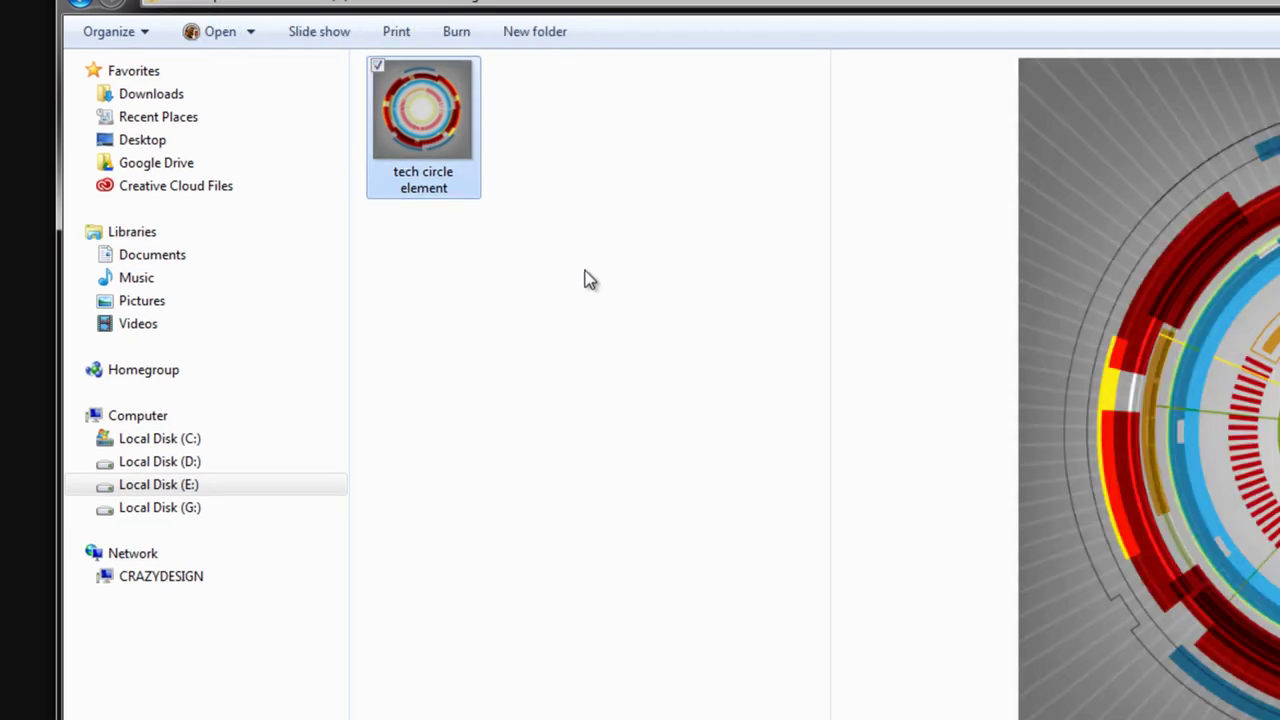
{"action": "key", "text": "Delete"}
{"action": "key", "text": "Return"}
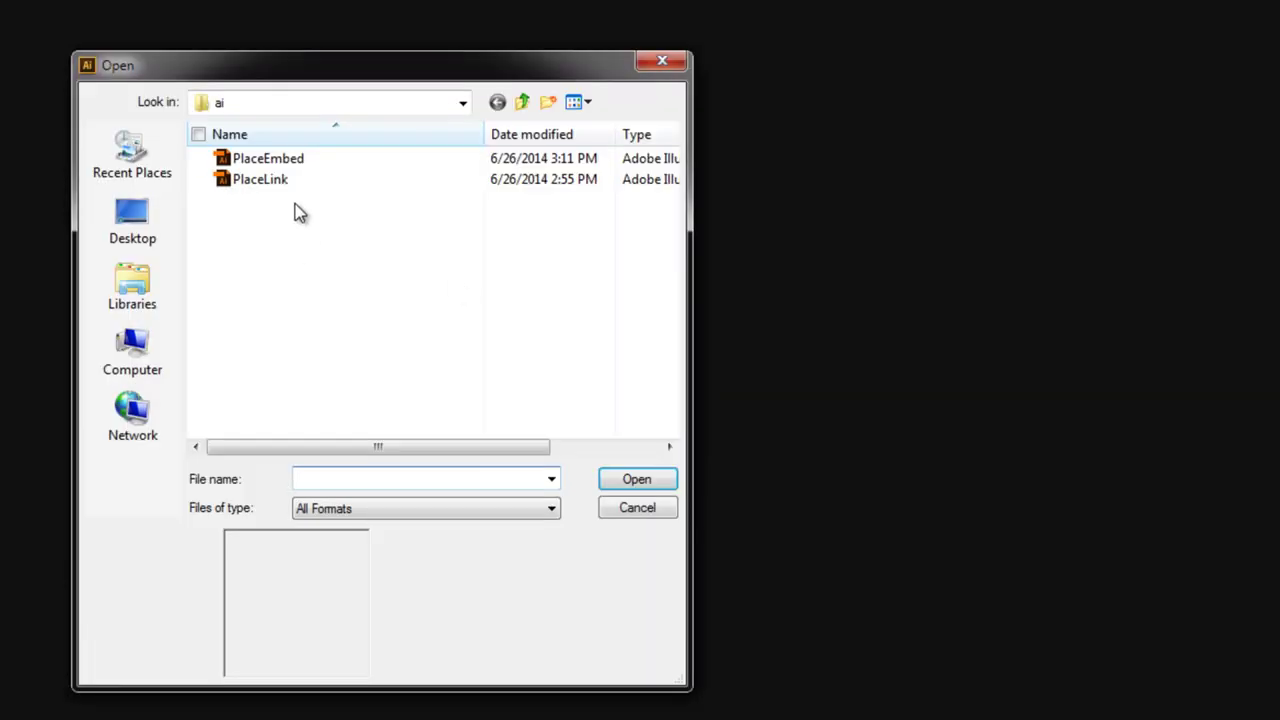
- Open PlaceEmbed.ai, then select and deselect its embedded tech circle artwork
{"action": "left_click", "coordinate": [294, 160]}
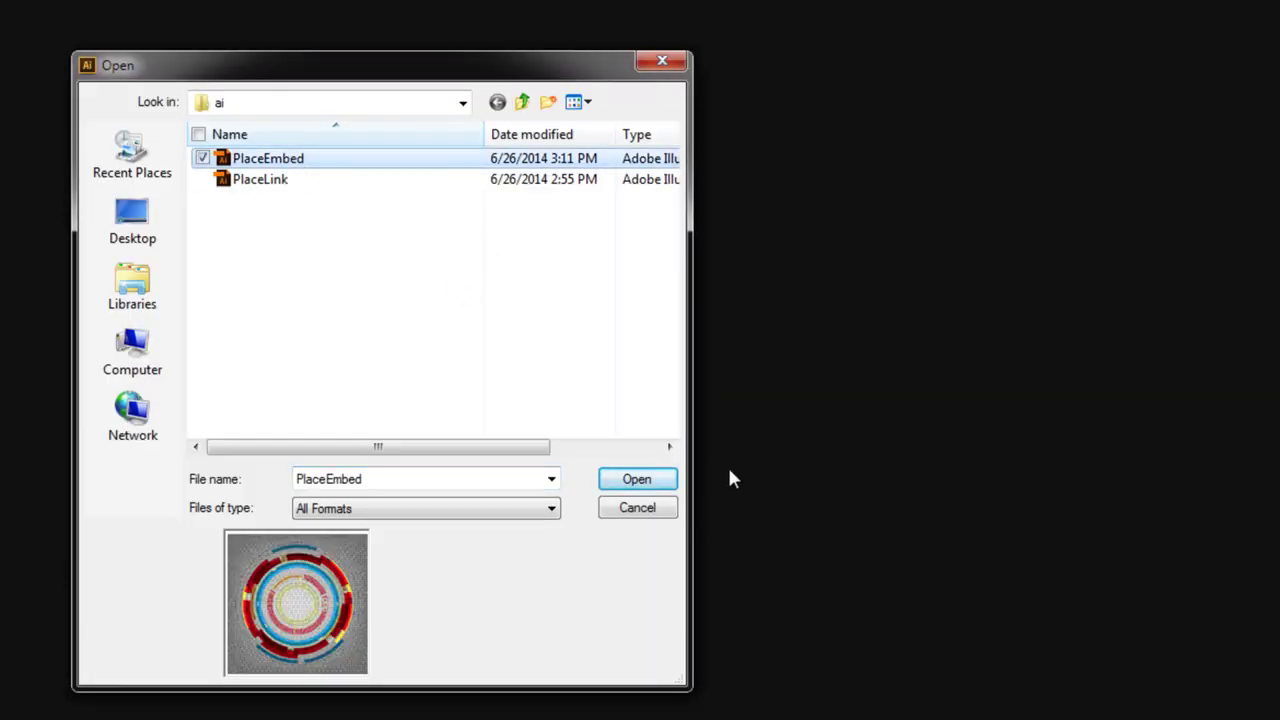
{"action": "left_click", "coordinate": [645, 481]}
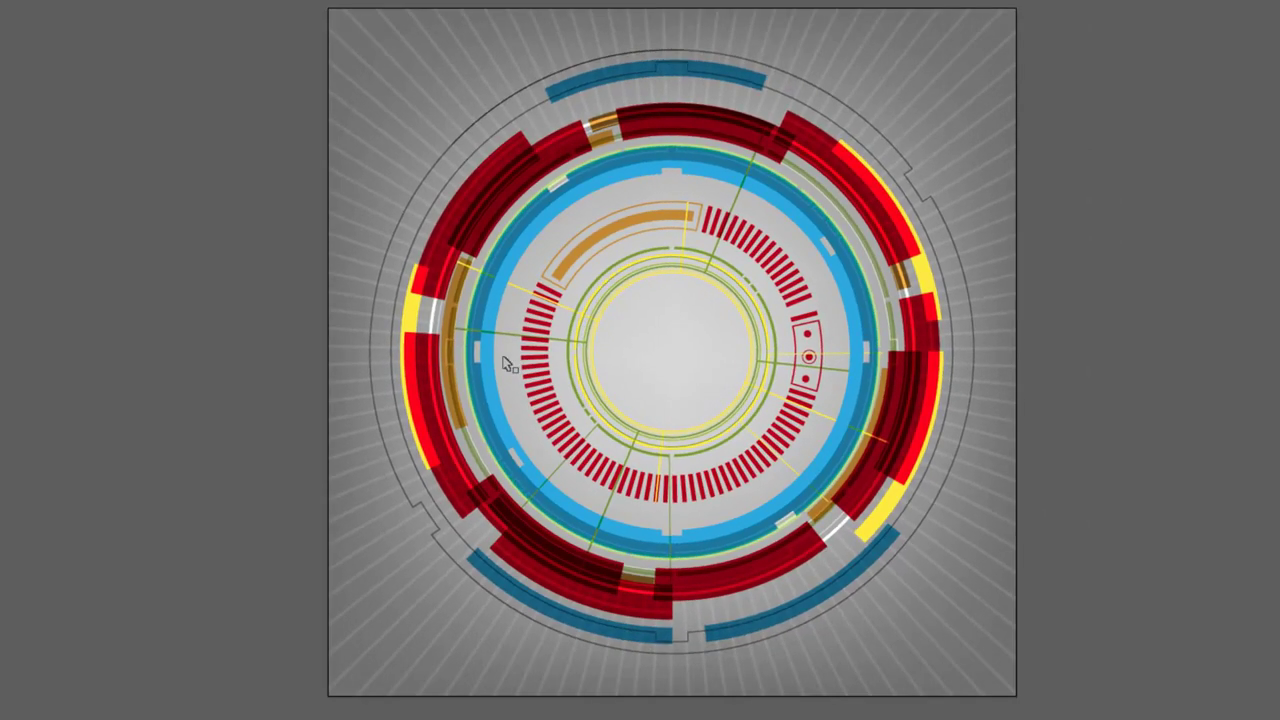
{"action": "left_click", "coordinate": [499, 366]}
{"action": "left_click", "coordinate": [257, 347]}
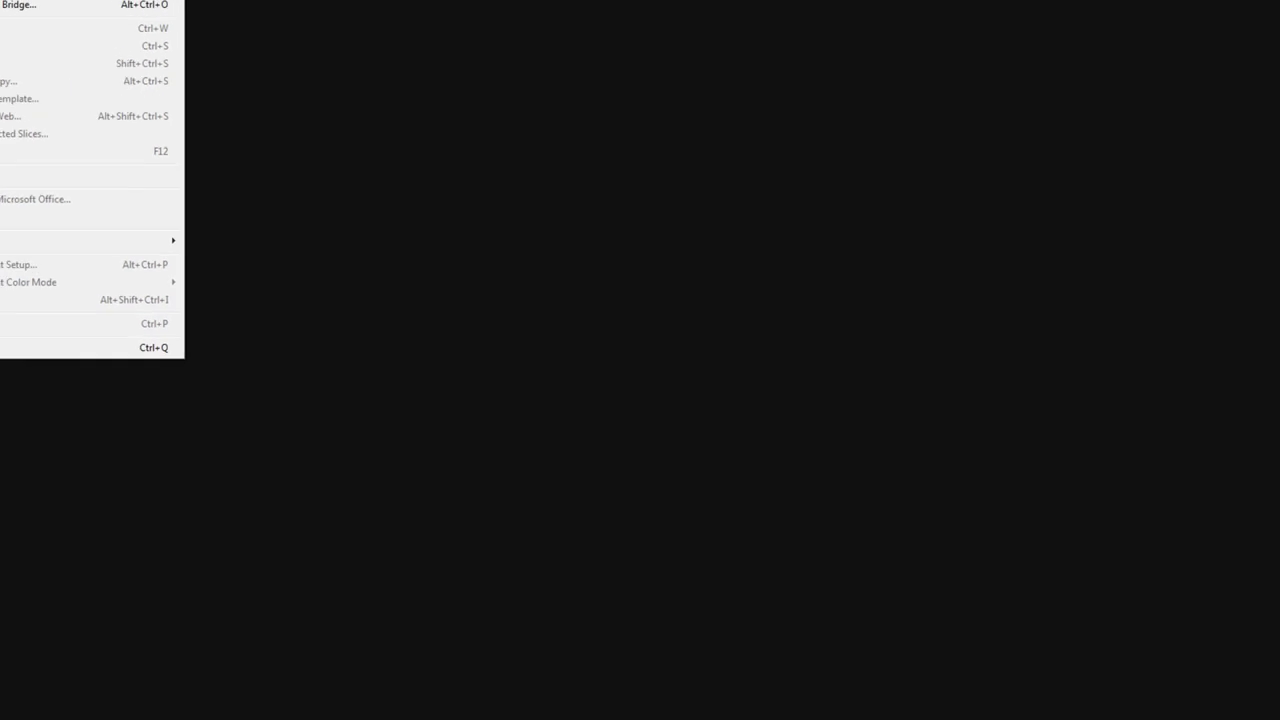
- Create a new blank document and browse the Place dialog to the image folder
{"action": "left_click", "coordinate": [576, 487]}
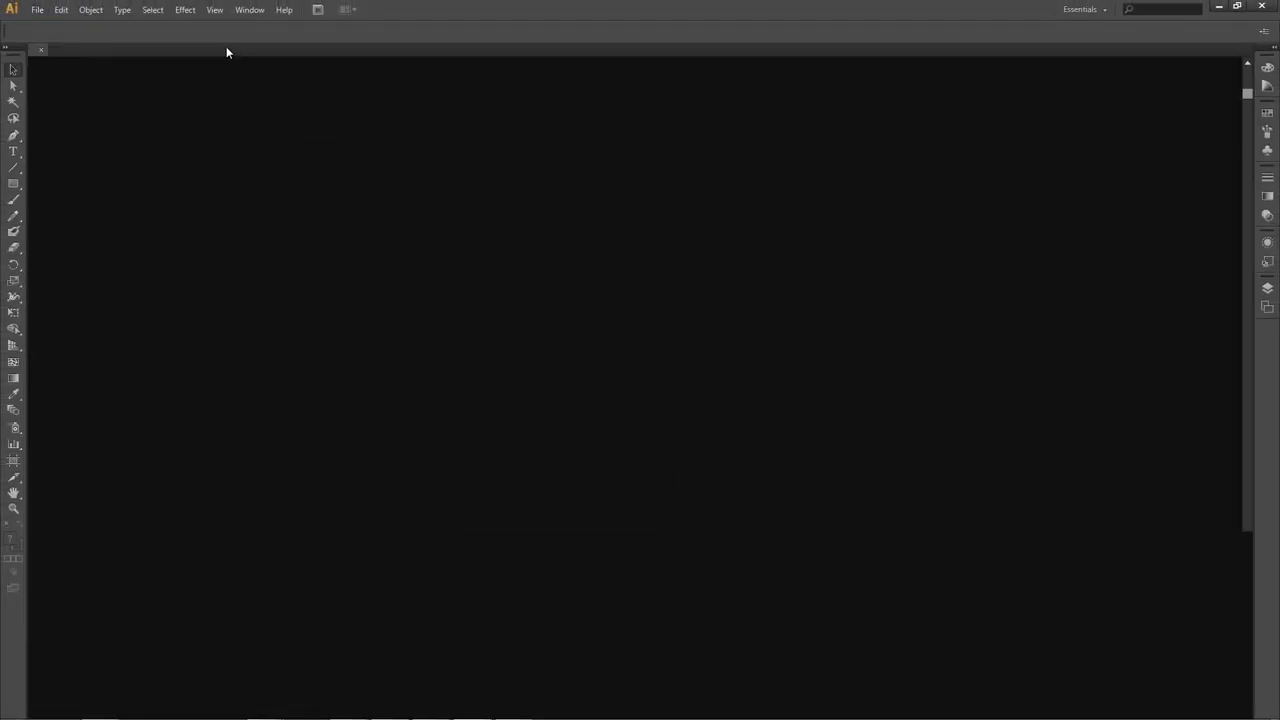
{"action": "left_click", "coordinate": [37, 9]}
{"action": "left_click", "coordinate": [129, 226]}
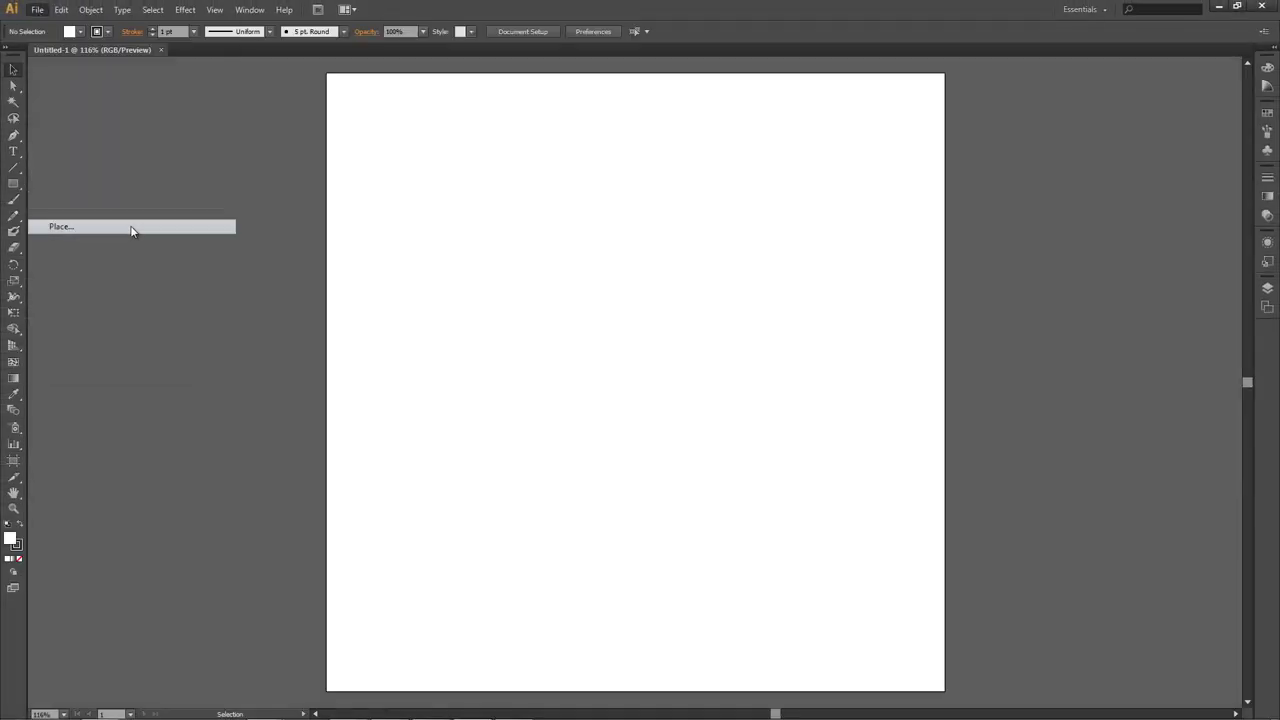
{"action": "left_click", "coordinate": [462, 398]}
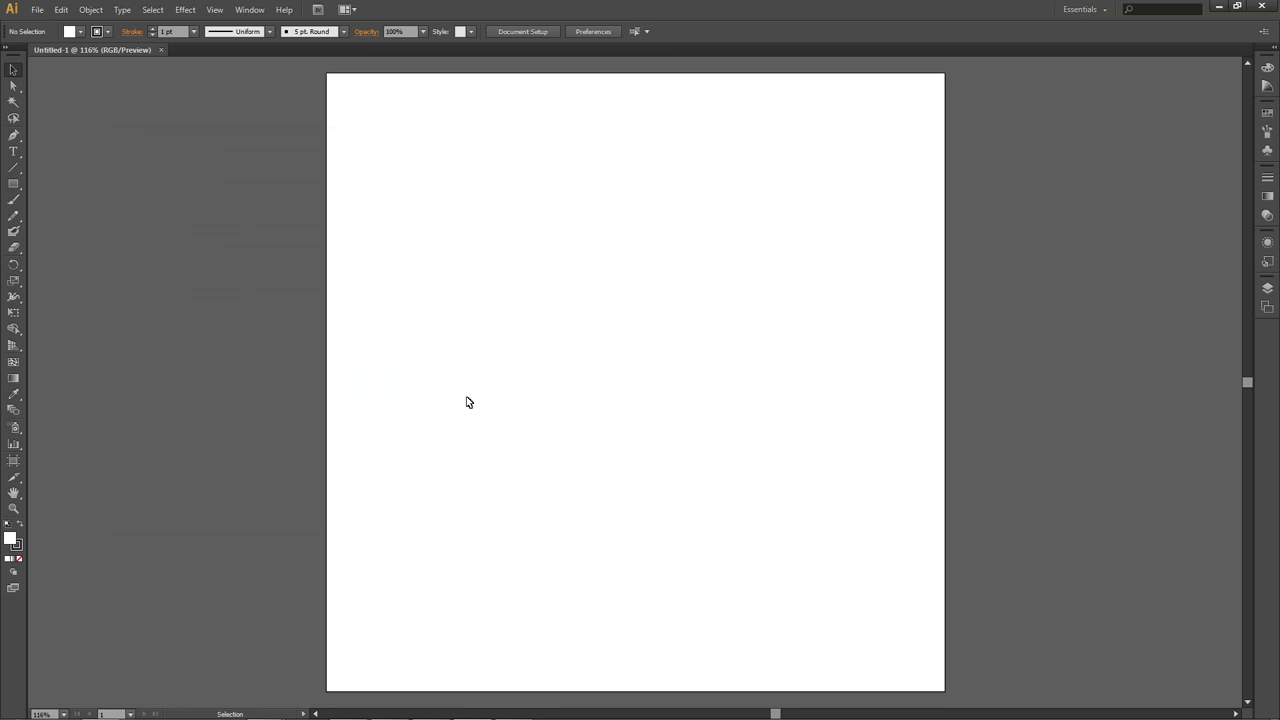
{"action": "key", "text": "ctrl+shift+p"}
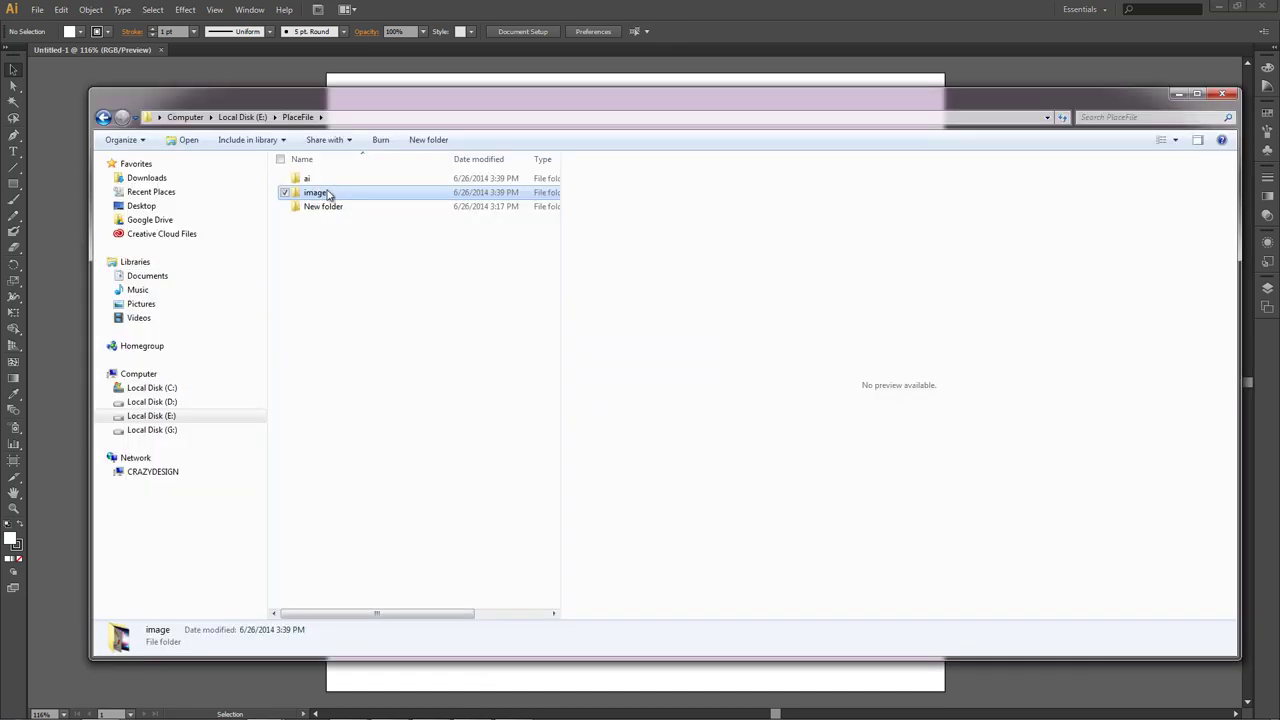
{"action": "double_click", "coordinate": [316, 192]}
- Place the square pixel background image as a link, centred on the artboard, then deselect
{"action": "mouse_move", "coordinate": [404, 112]}
{"action": "left_mouse_down"}
{"action": "mouse_move", "coordinate": [413, 236]}
{"action": "mouse_move", "coordinate": [394, 317]}
{"action": "left_mouse_up"}
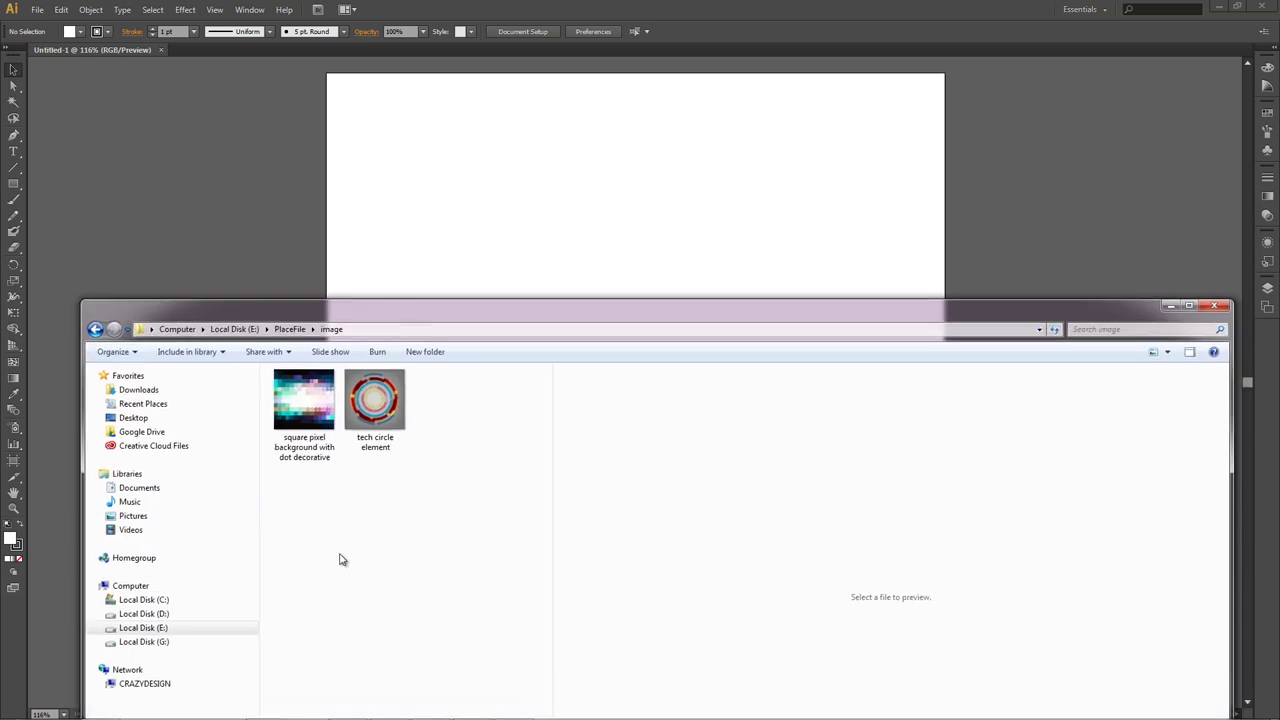
{"action": "left_click_drag", "start_coordinate": [385, 319], "coordinate": [378, 322]}
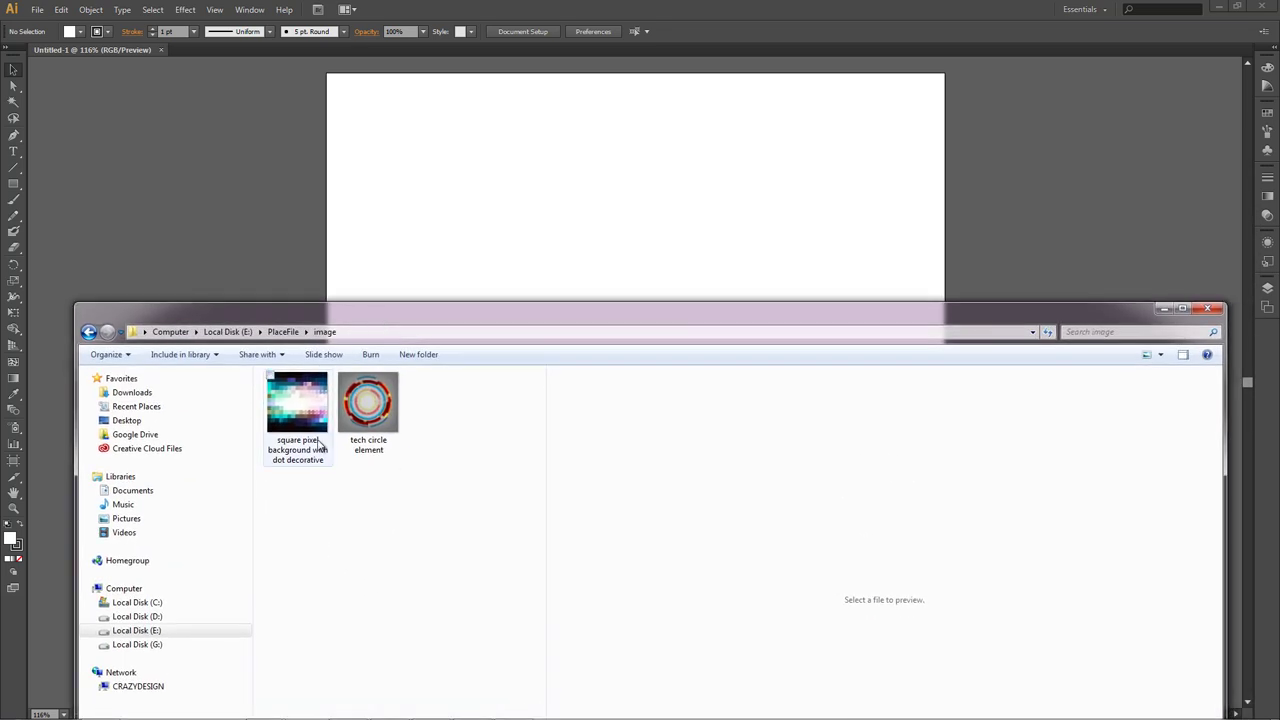
{"action": "left_click_drag", "start_coordinate": [300, 420], "coordinate": [429, 243]}
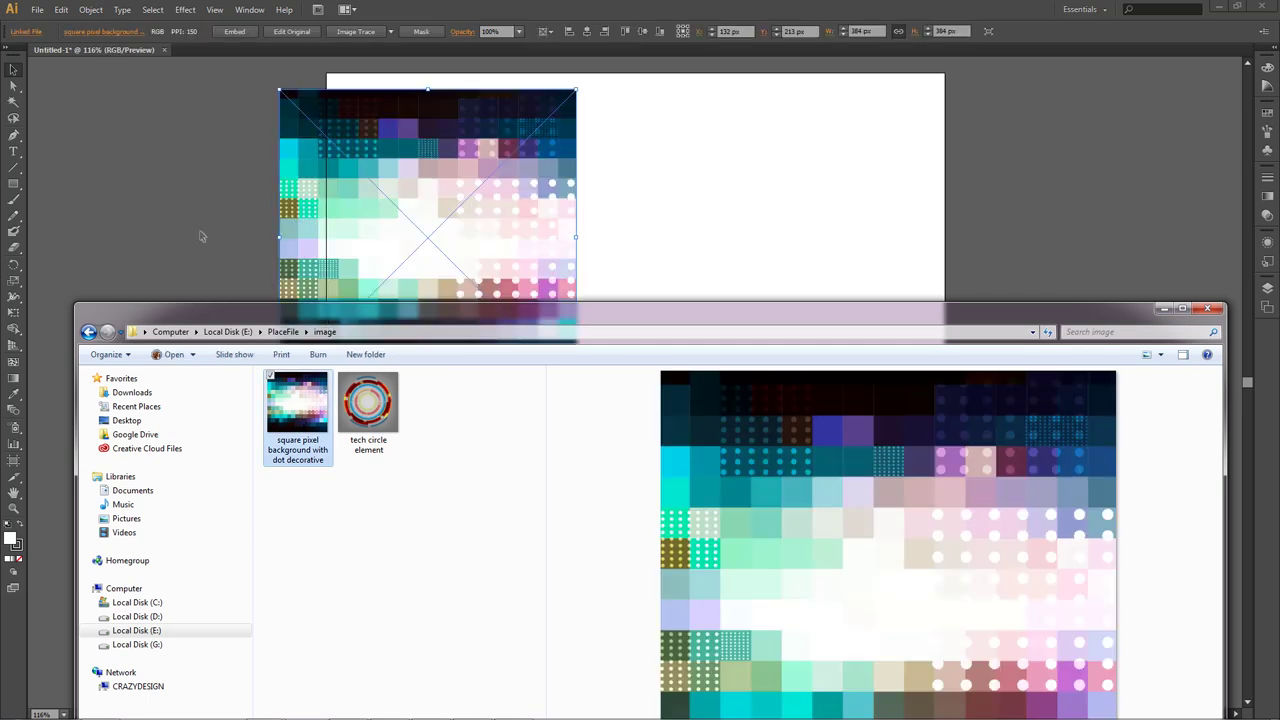
{"action": "left_click_drag", "start_coordinate": [507, 254], "coordinate": [606, 389]}
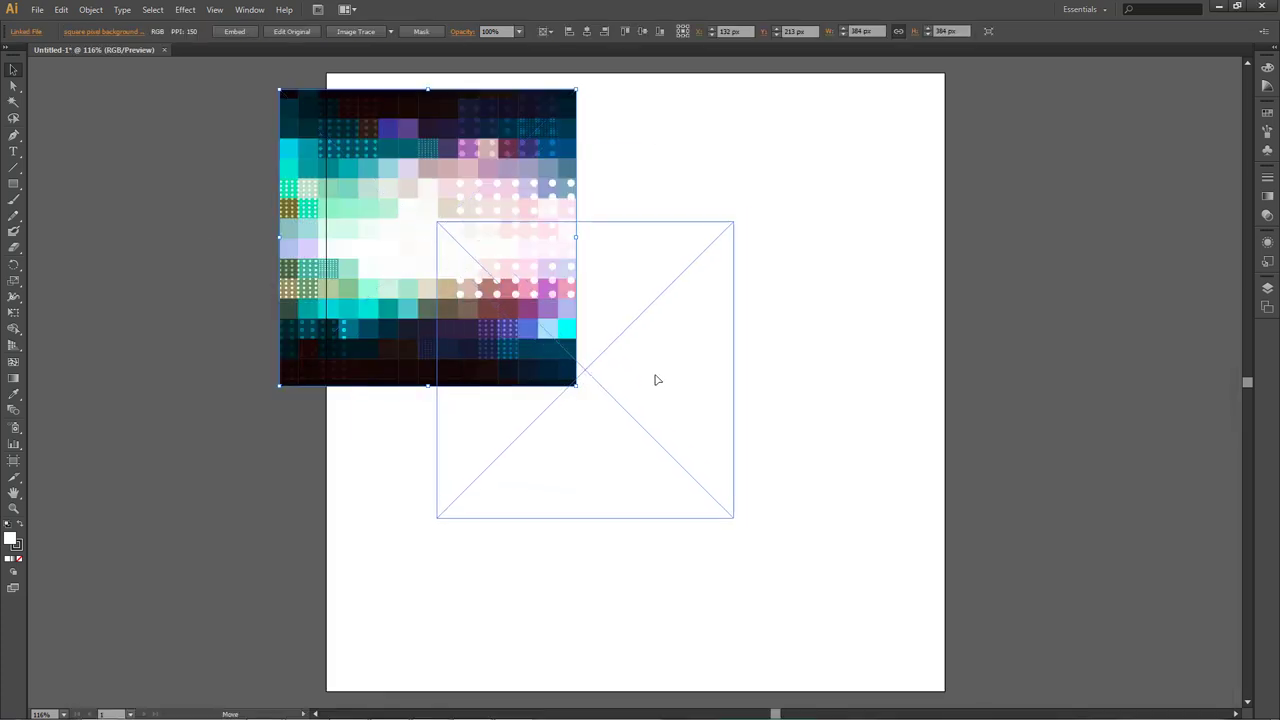
{"action": "left_click", "coordinate": [254, 460]}
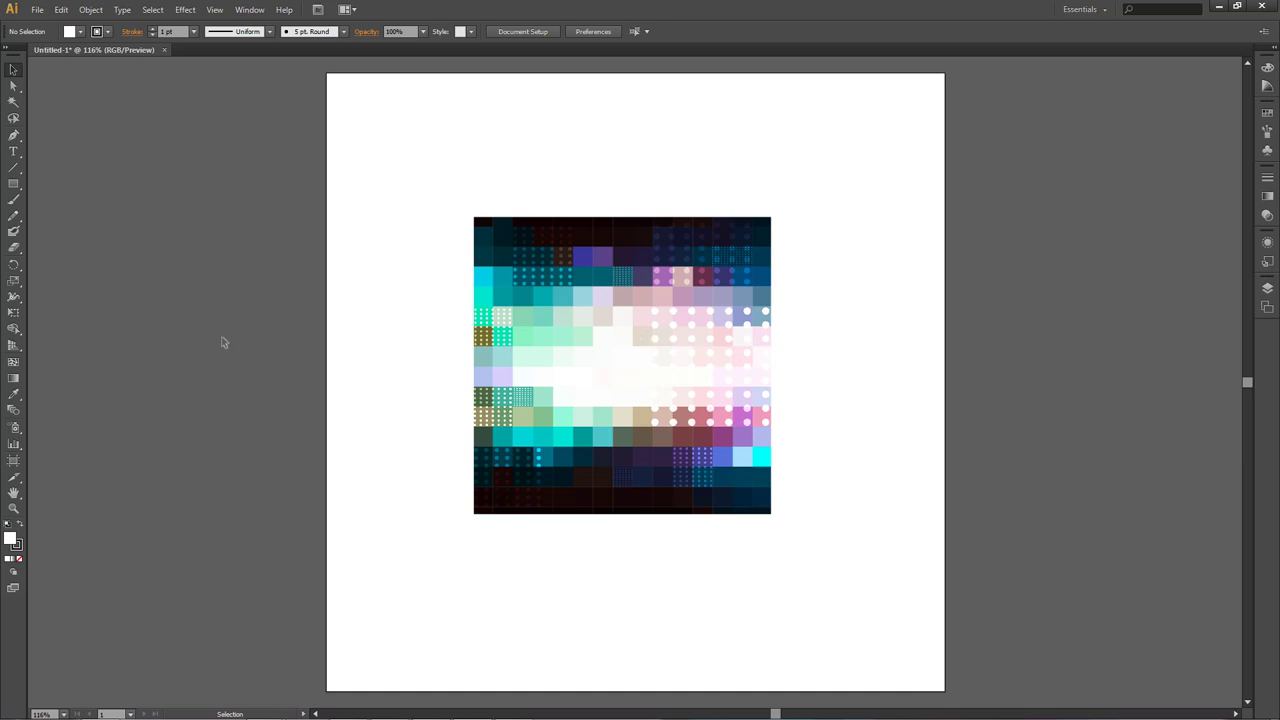
- Save the document as Untitled-1.ai in the ai folder with default Illustrator options
{"action": "key", "text": "ctrl+s"}
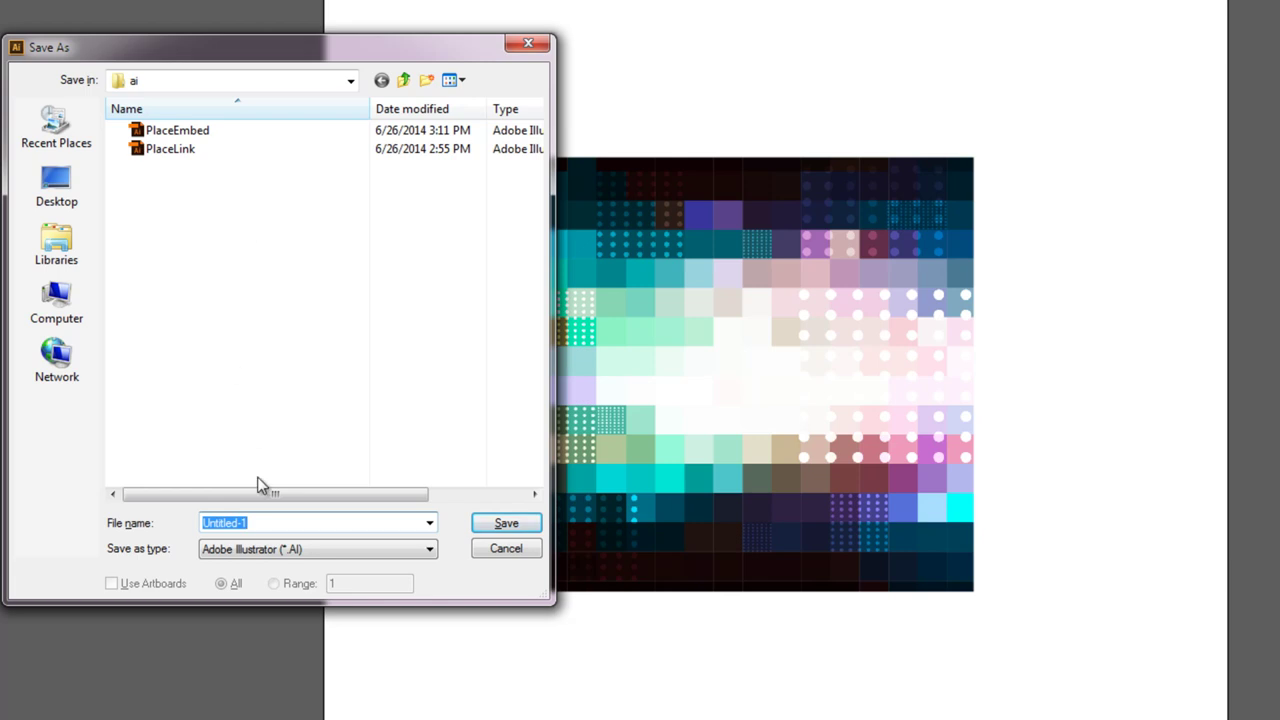
{"action": "left_click", "coordinate": [502, 528]}
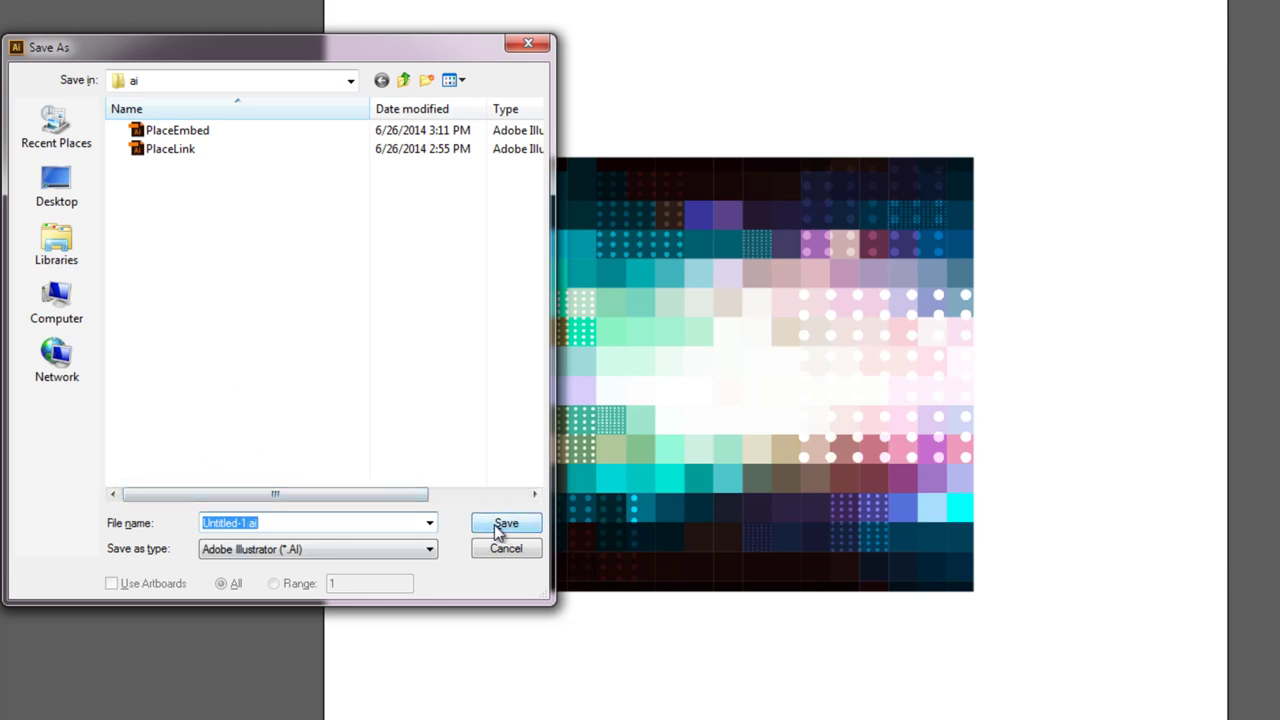
{"action": "left_click", "coordinate": [499, 530]}
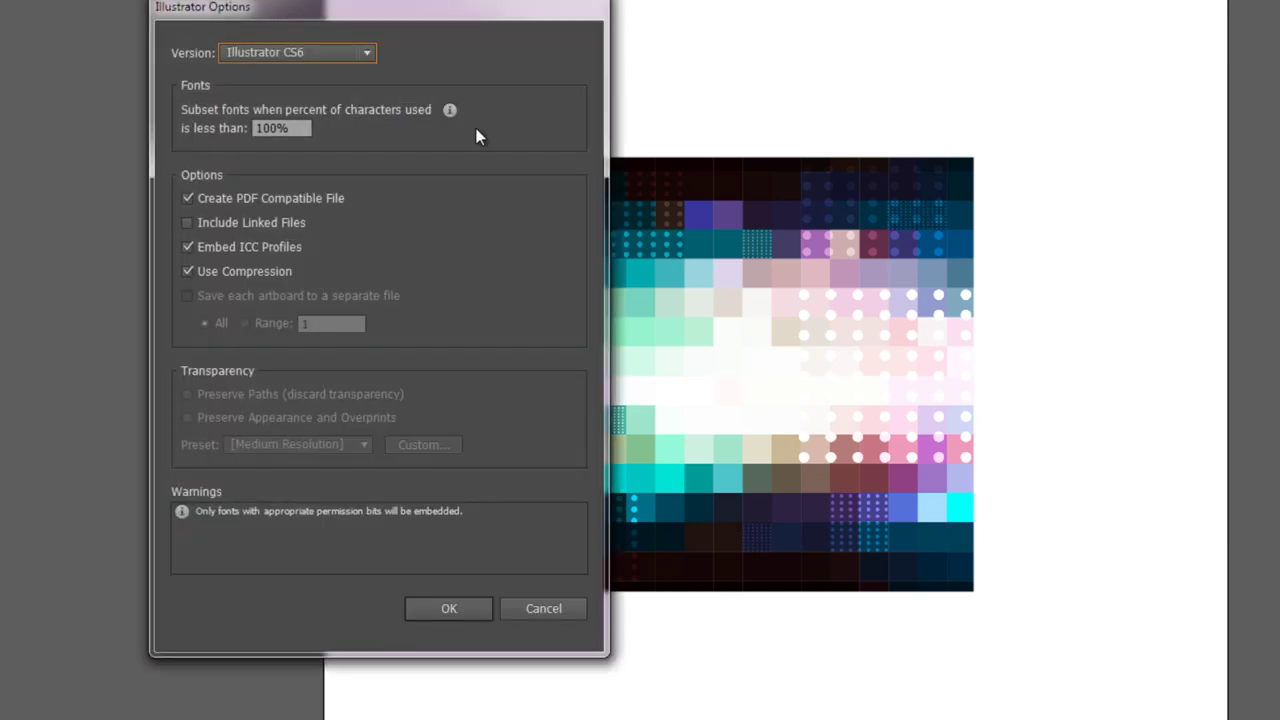
{"action": "left_click", "coordinate": [450, 596]}
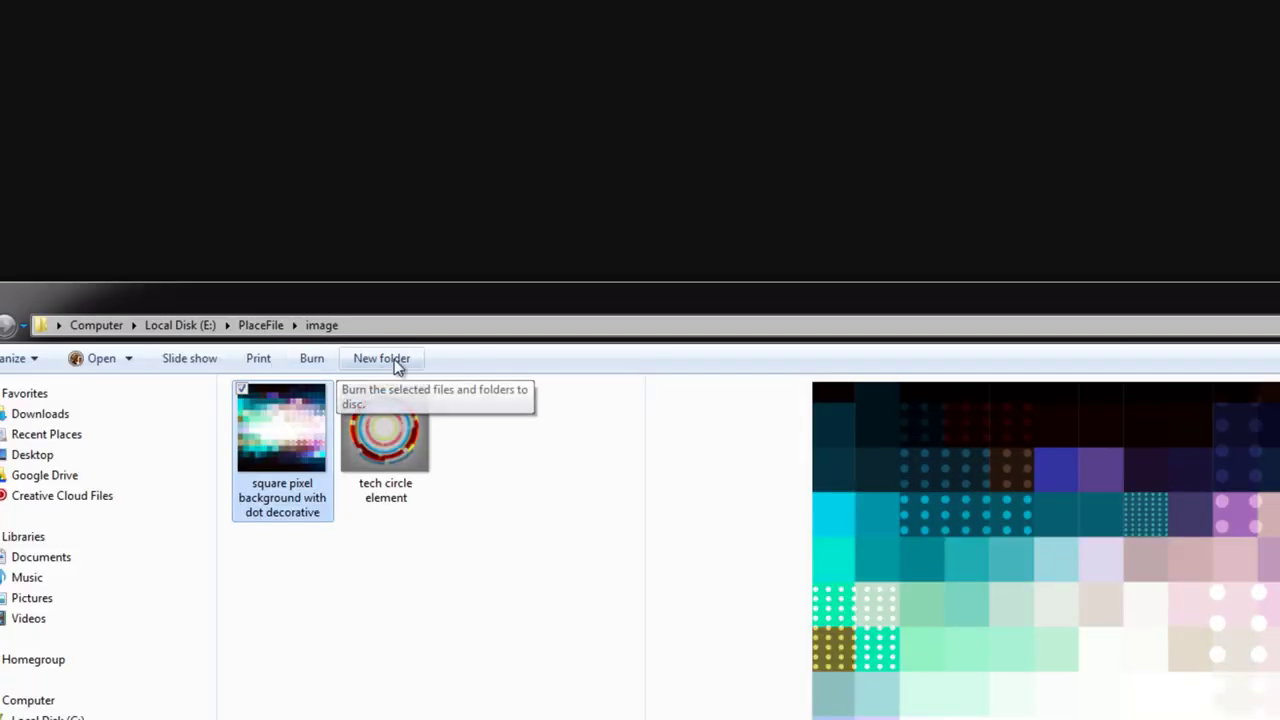
- Delete the 'square pixel background with dot decorative' file from the image folder, confirming the deletion
{"action": "mouse_move", "coordinate": [449, 300]}
{"action": "left_mouse_down"}
{"action": "mouse_move", "coordinate": [482, 59]}
{"action": "mouse_move", "coordinate": [435, 84]}
{"action": "left_mouse_up"}
{"action": "left_click", "coordinate": [314, 217]}
{"action": "left_click", "coordinate": [409, 460]}
{"action": "left_click", "coordinate": [340, 226]}
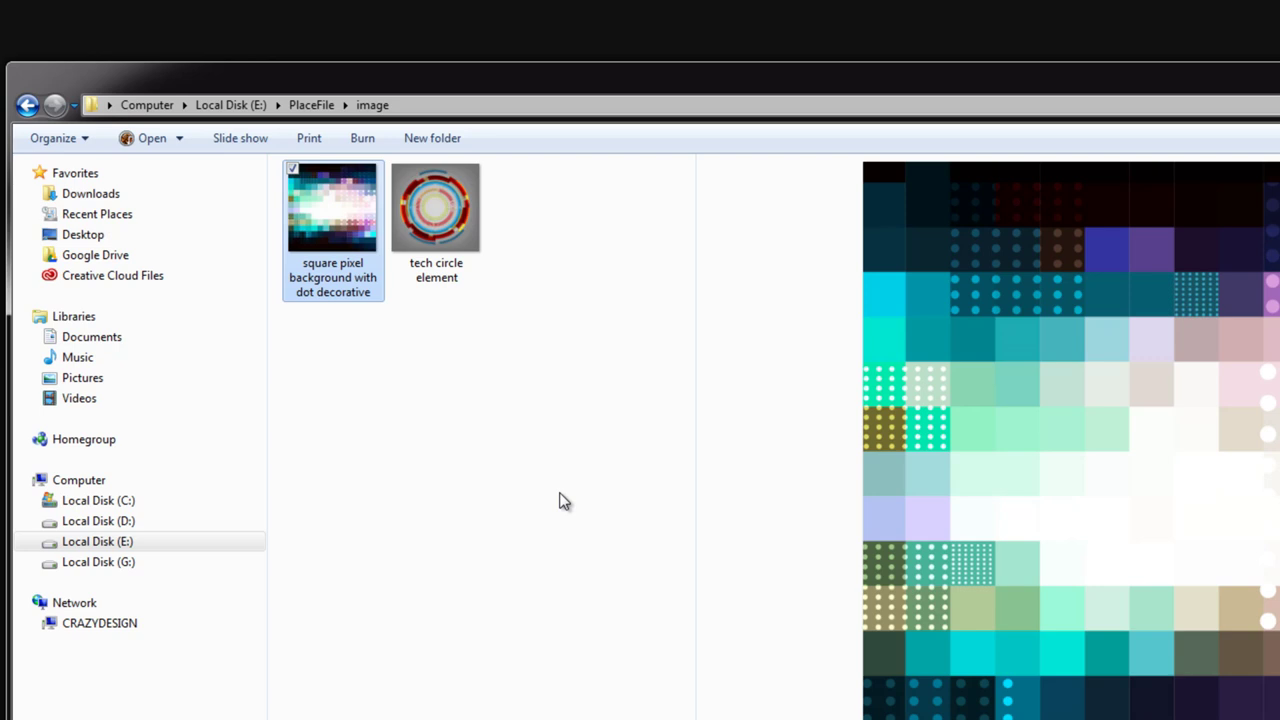
{"action": "key", "text": "Delete"}
{"action": "key", "text": "Return"}
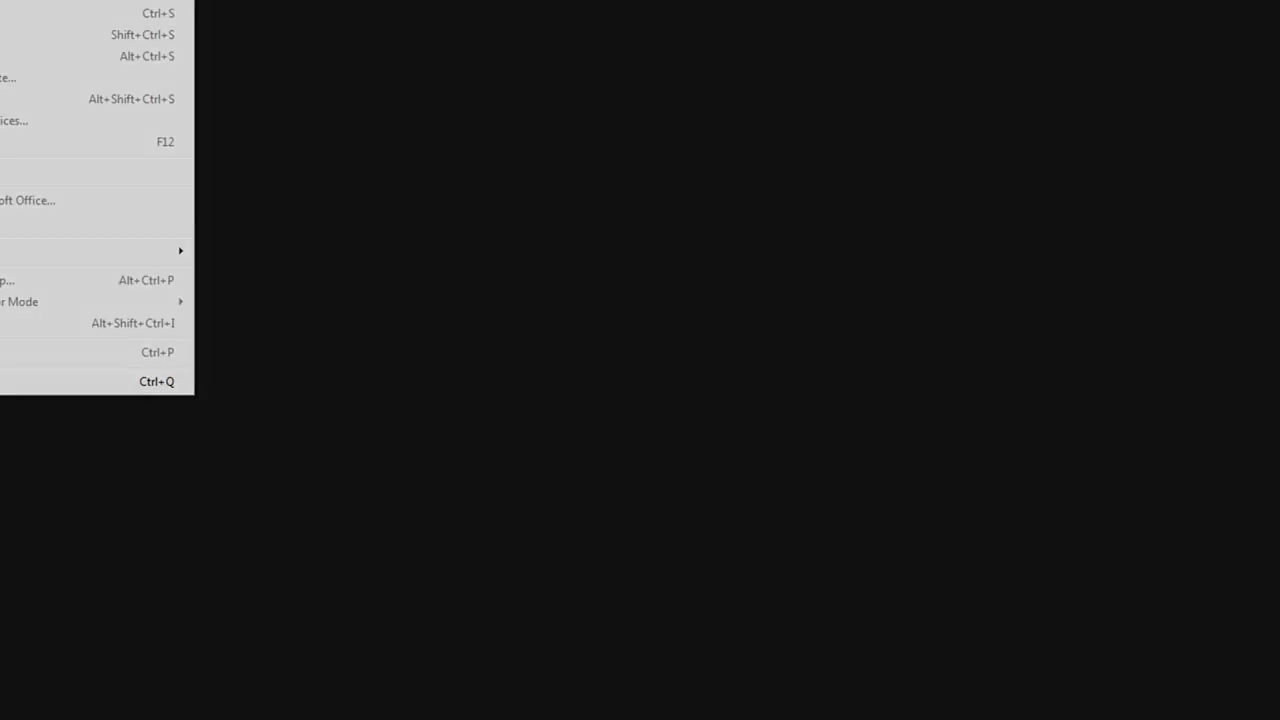
{"action": "left_click", "coordinate": [89, 80]}
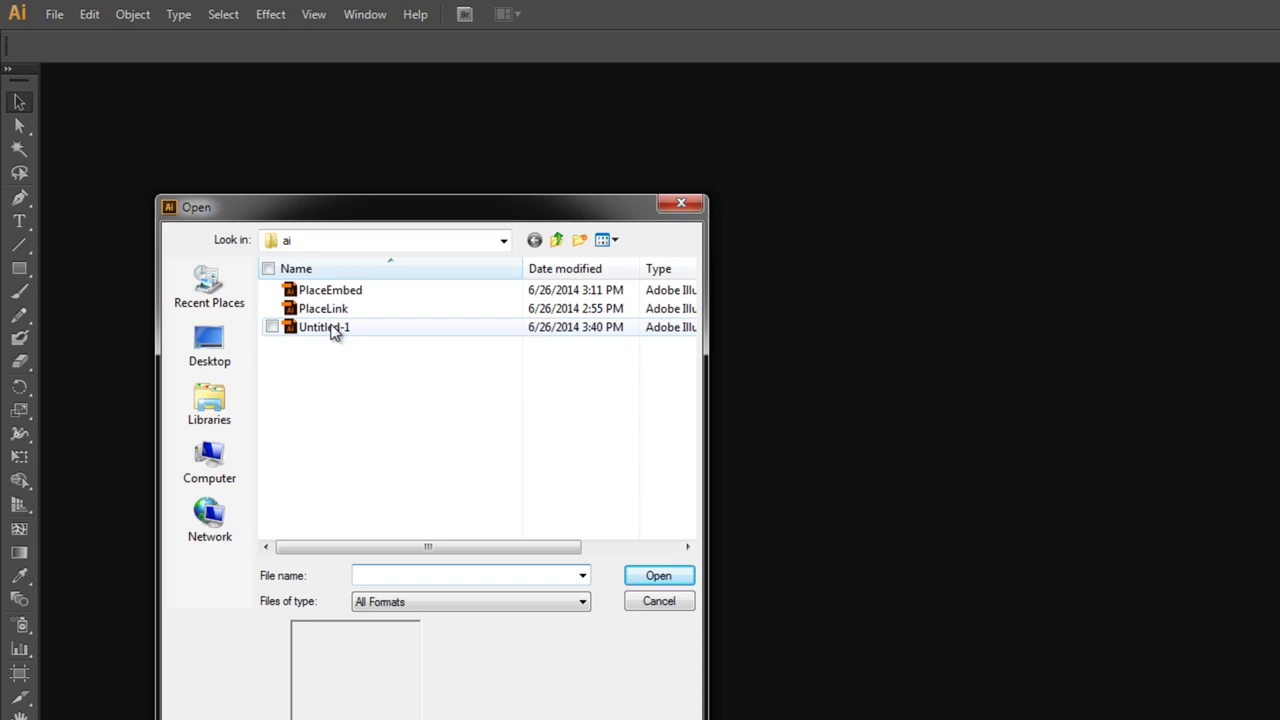
{"action": "left_click", "coordinate": [331, 334]}
{"action": "left_click", "coordinate": [652, 578]}
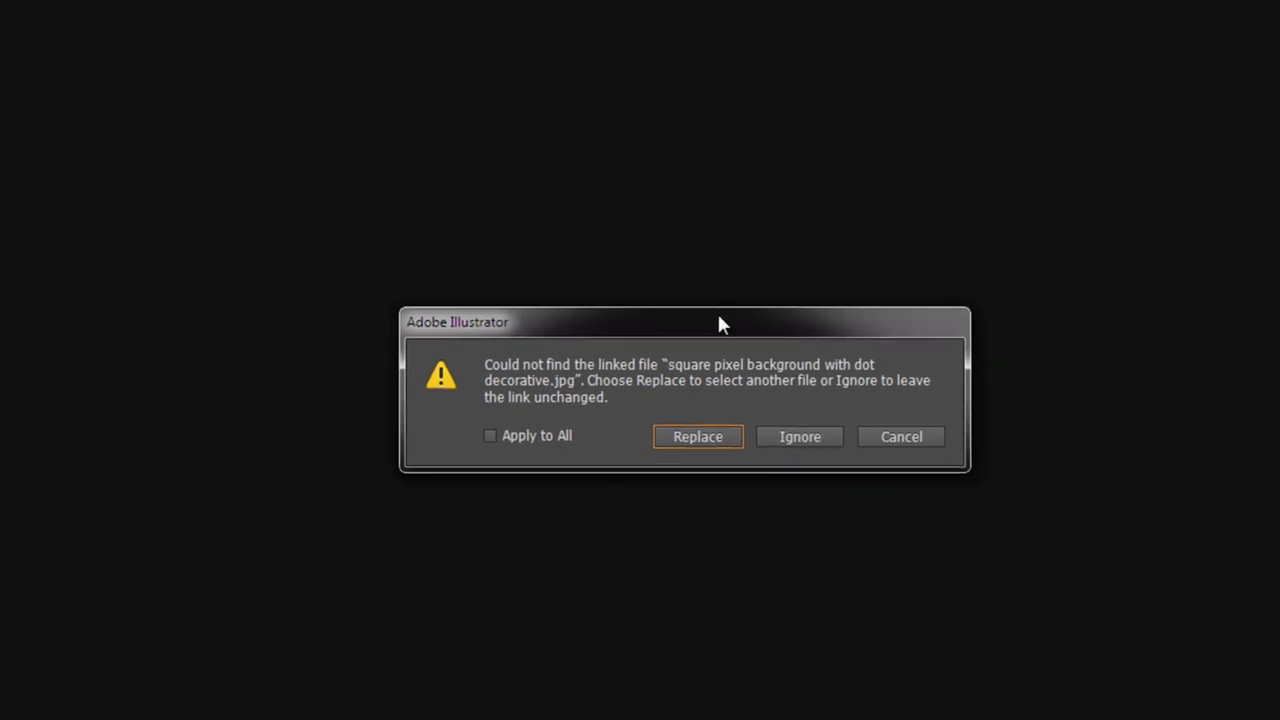
{"action": "left_click", "coordinate": [677, 436]}
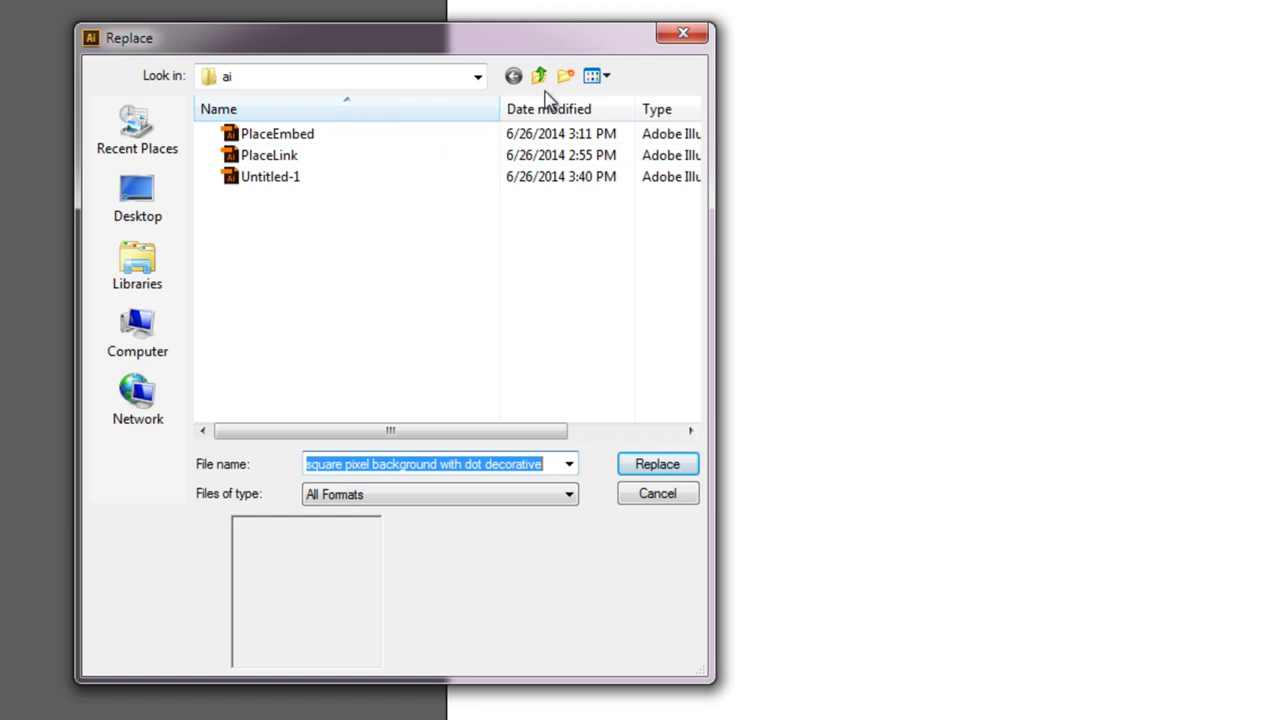
{"action": "left_click", "coordinate": [668, 500]}
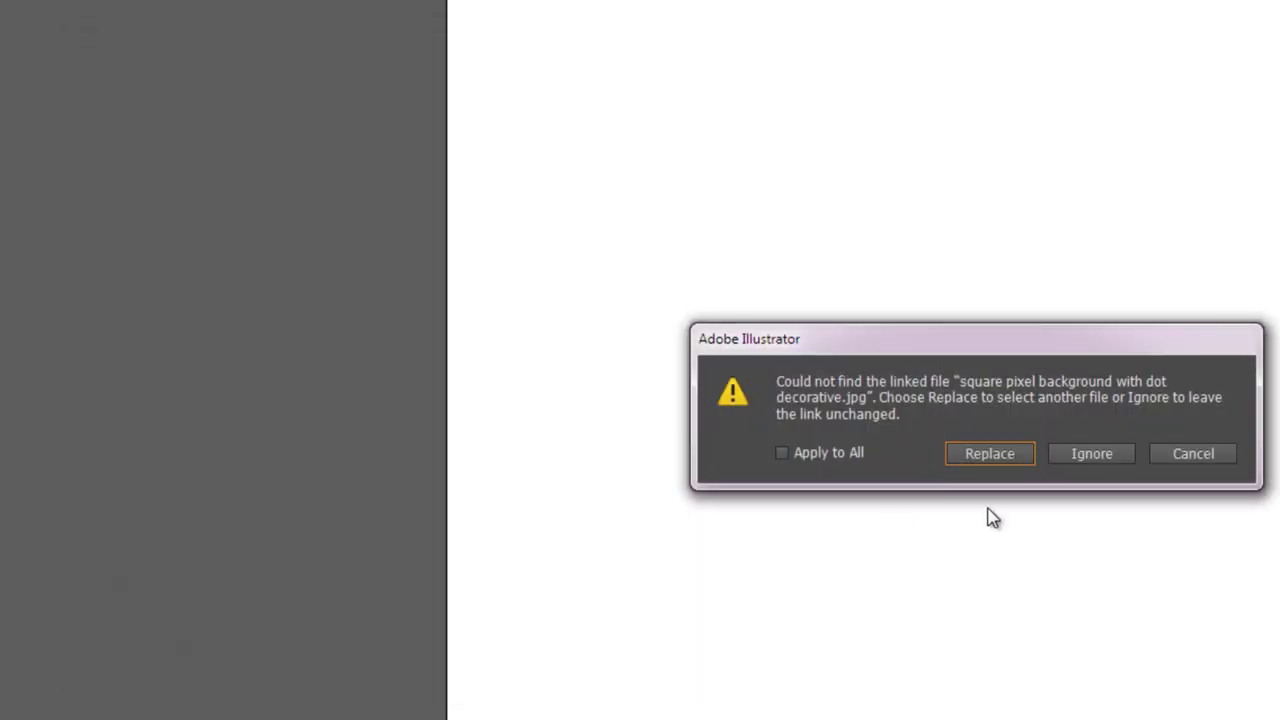
{"action": "left_click", "coordinate": [1088, 458]}
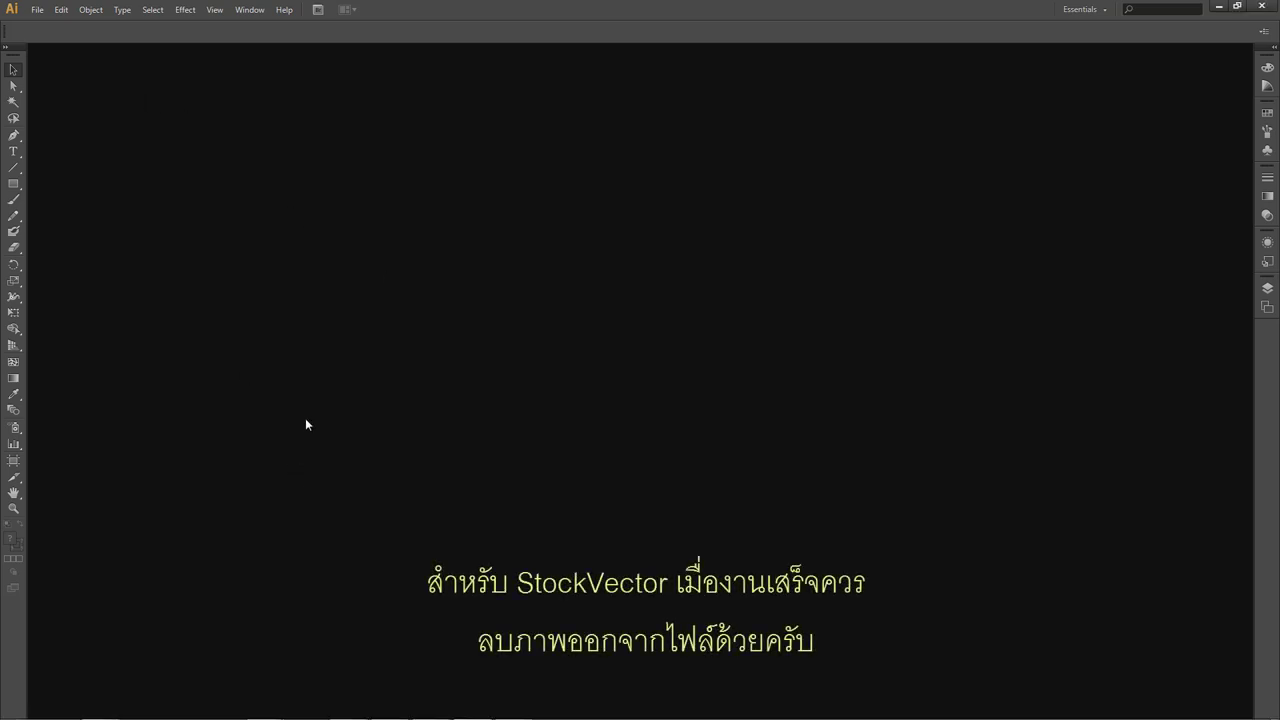
- Open PlaceLink.ai and then PlaceEmbed.ai
{"action": "left_click", "coordinate": [37, 9]}
{"action": "left_click", "coordinate": [62, 54]}
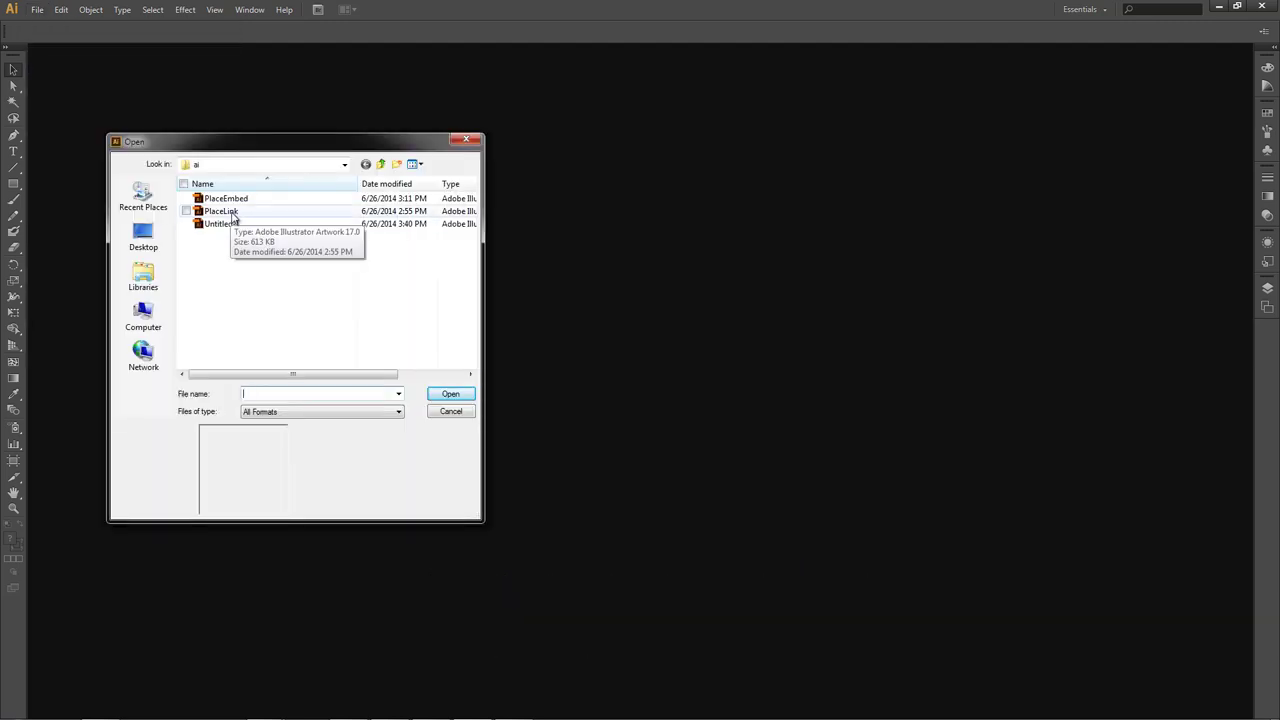
{"action": "double_click", "coordinate": [232, 214]}
{"action": "left_click", "coordinate": [38, 10]}
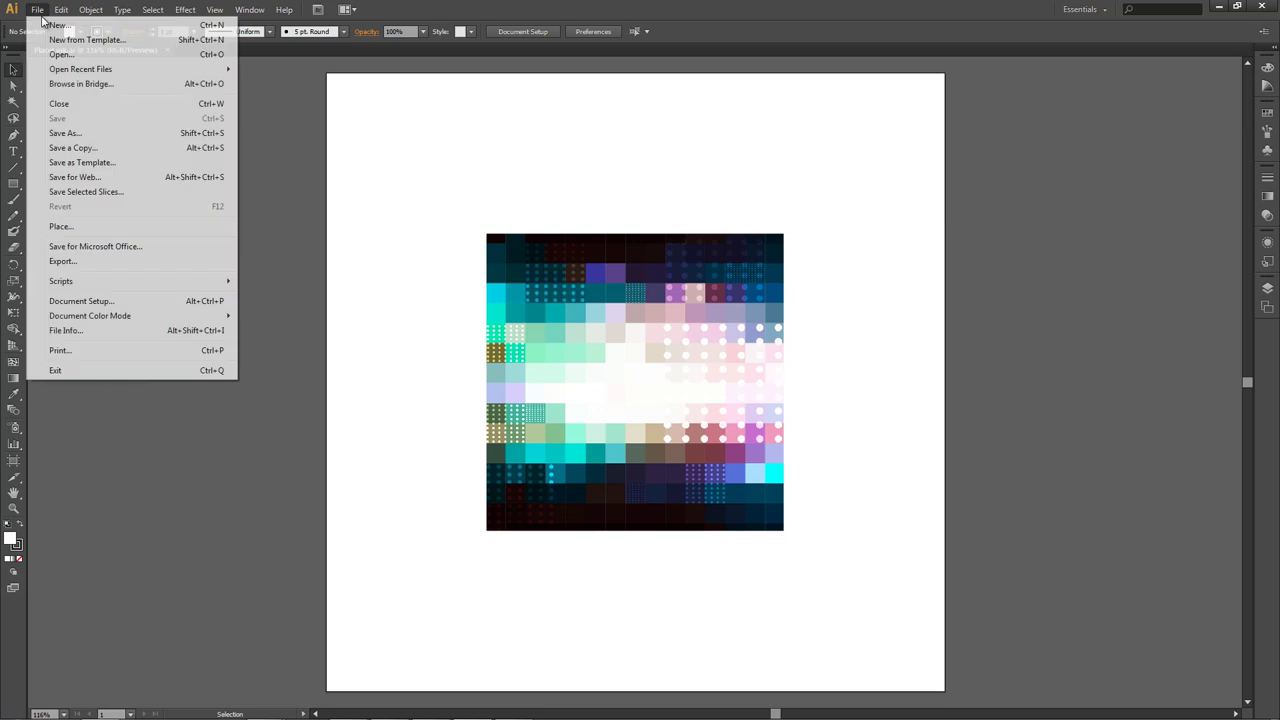
{"action": "left_click", "coordinate": [89, 54]}
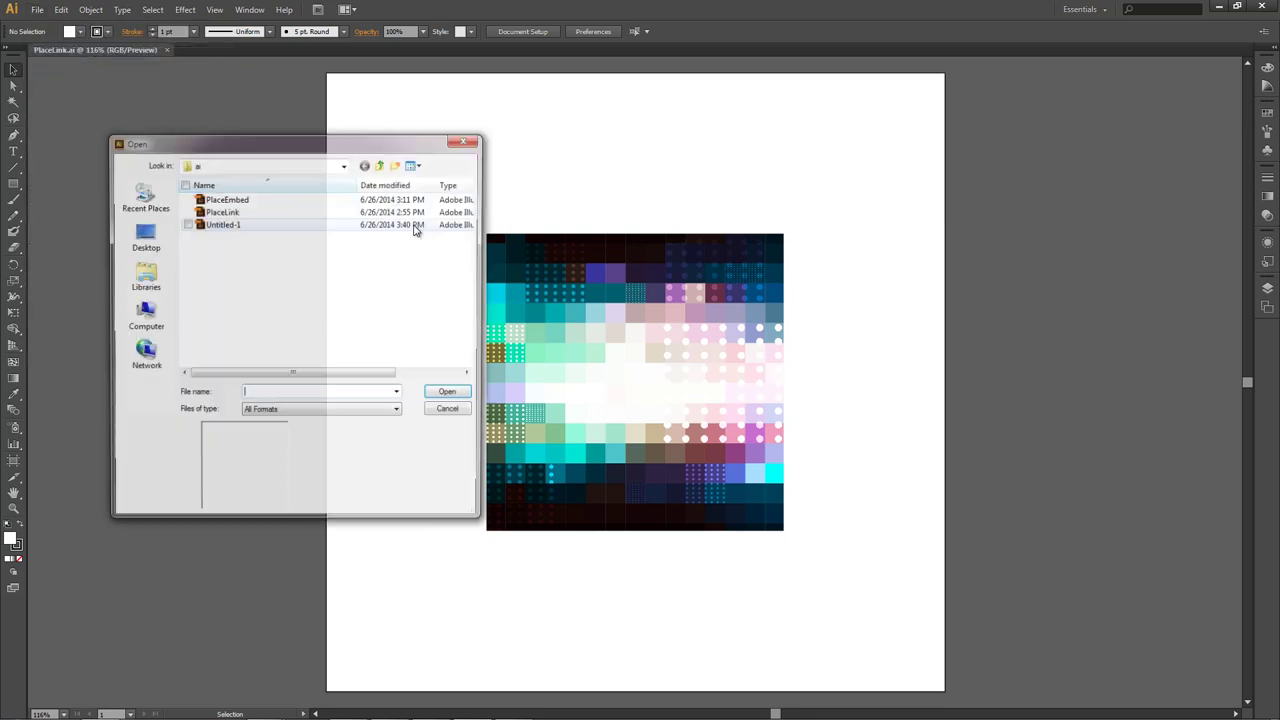
{"action": "left_click", "coordinate": [240, 200]}
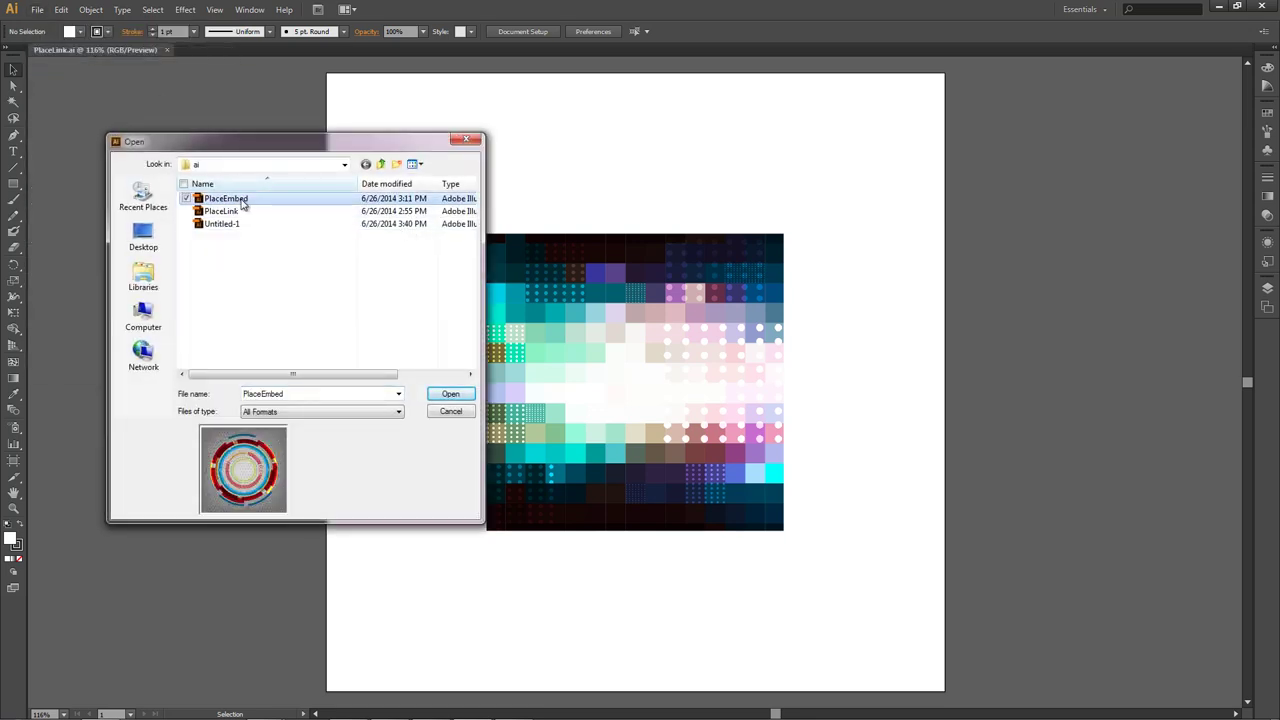
{"action": "left_click", "coordinate": [448, 393]}
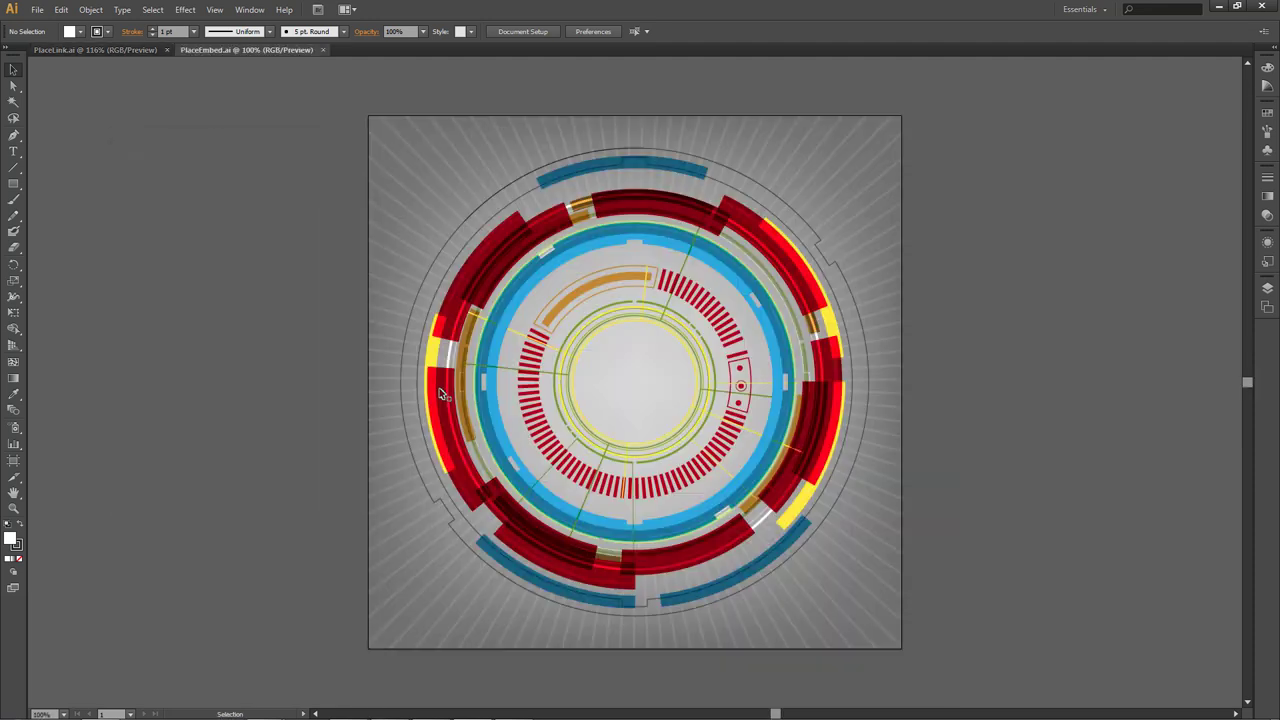
- Compare the two documents by switching between their tabs, ending on PlaceLink.ai
{"action": "left_click", "coordinate": [115, 50]}
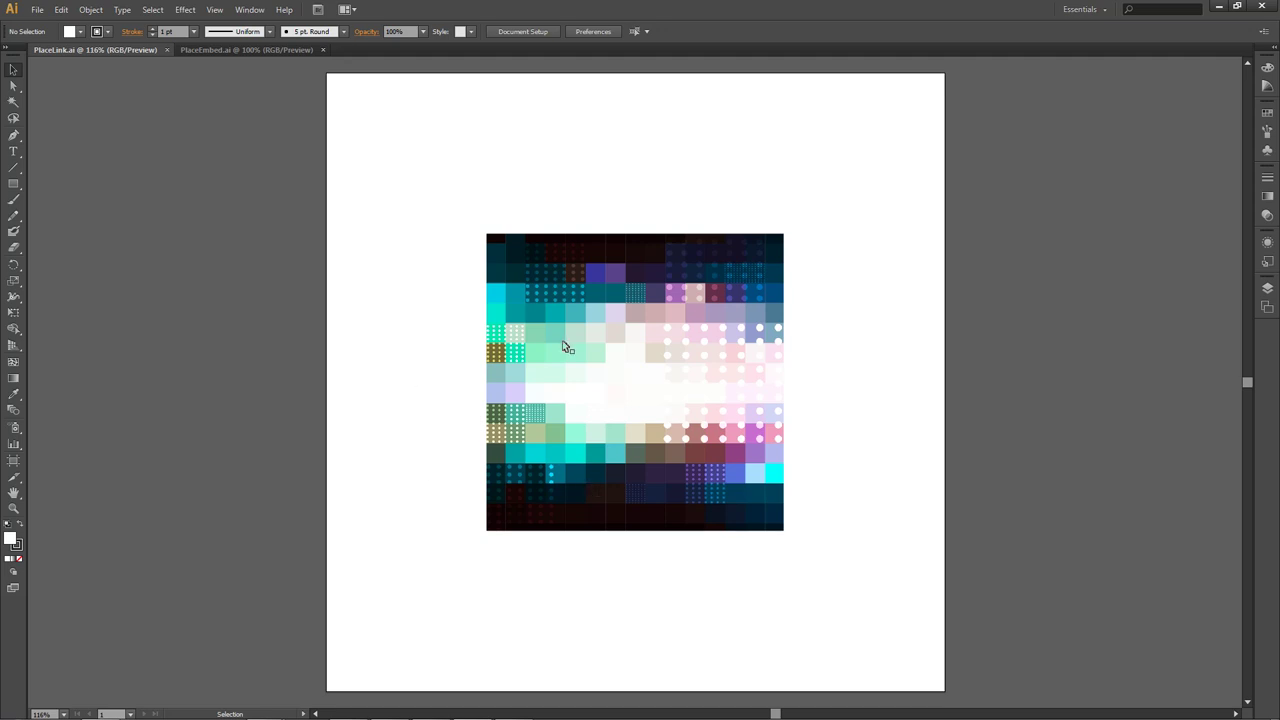
{"action": "left_click", "coordinate": [212, 48]}
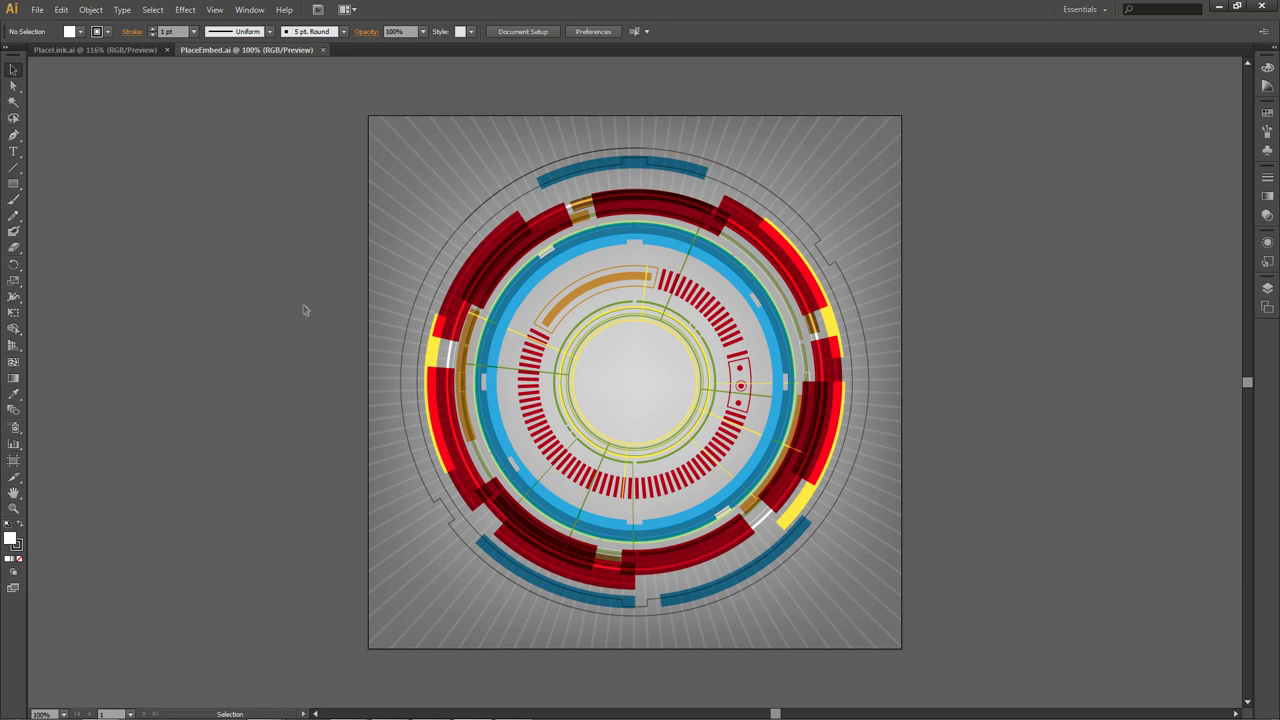
{"action": "left_click", "coordinate": [230, 50]}
{"action": "left_click", "coordinate": [142, 50]}
{"action": "left_click", "coordinate": [194, 50]}
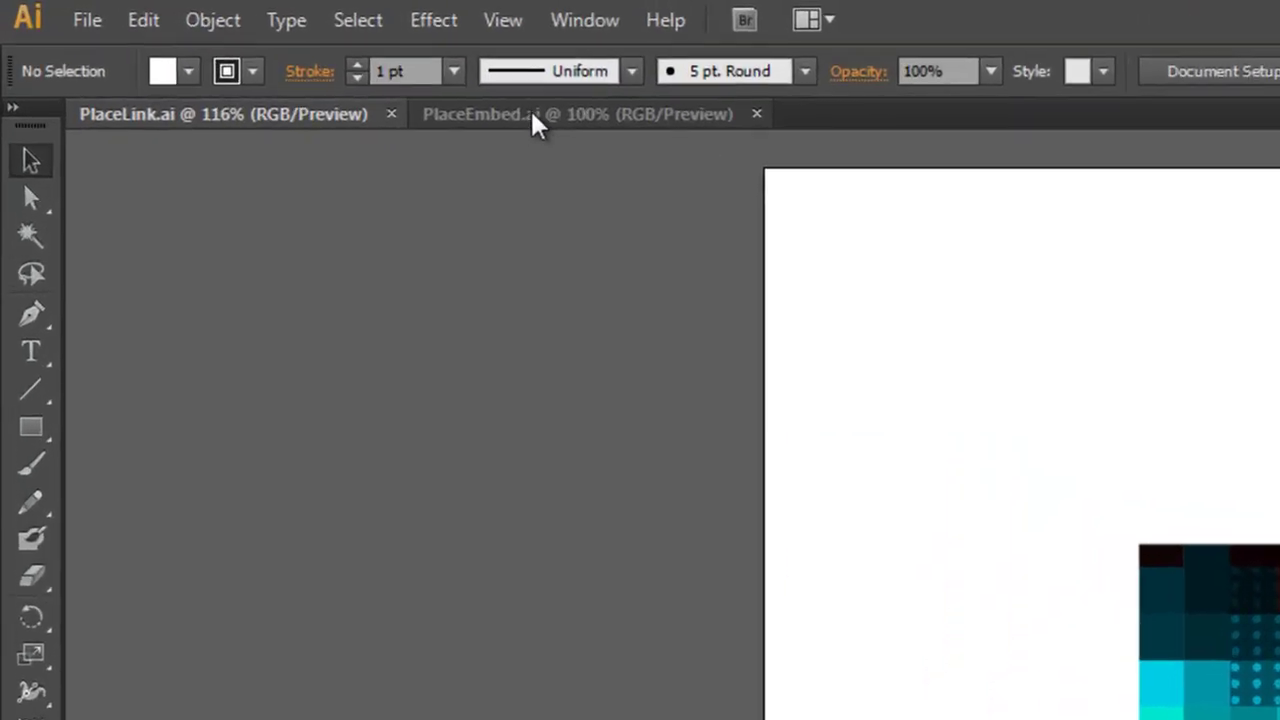
{"action": "left_click", "coordinate": [228, 52]}
{"action": "left_click", "coordinate": [288, 118]}
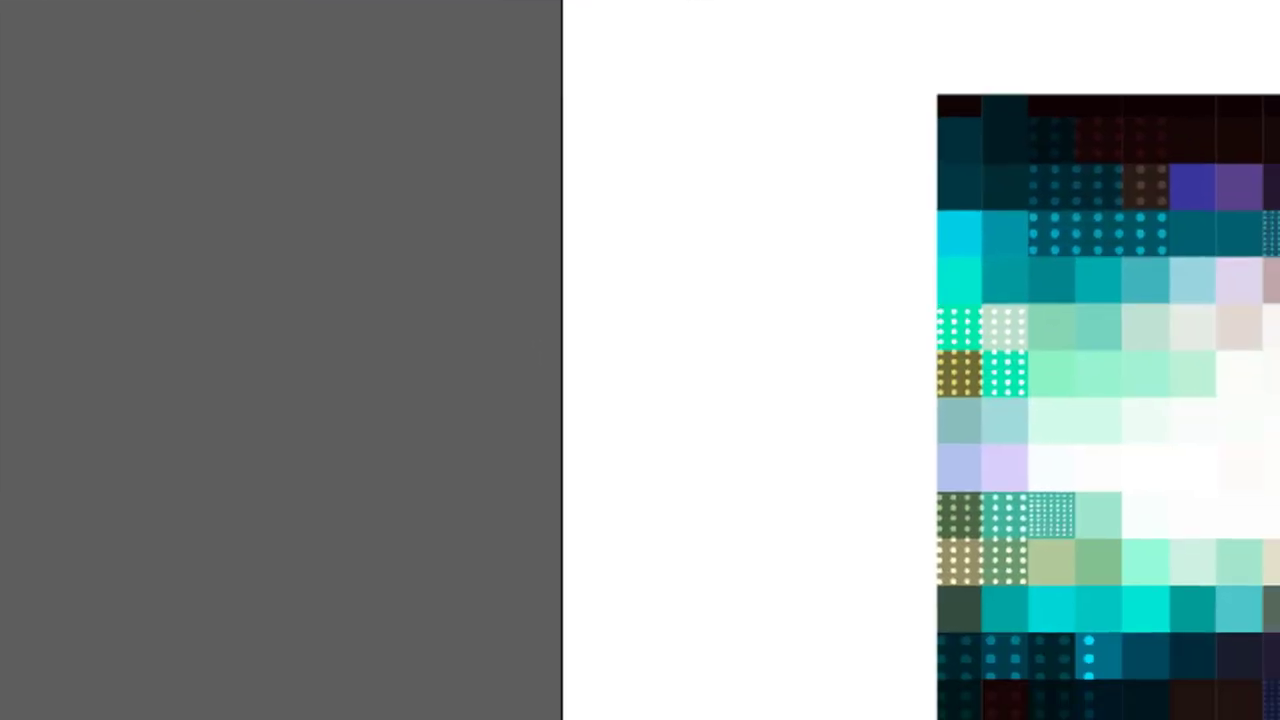
- Show the Links panel from the Window menu
{"action": "left_click", "coordinate": [584, 20]}
{"action": "left_click", "coordinate": [445, 351]}
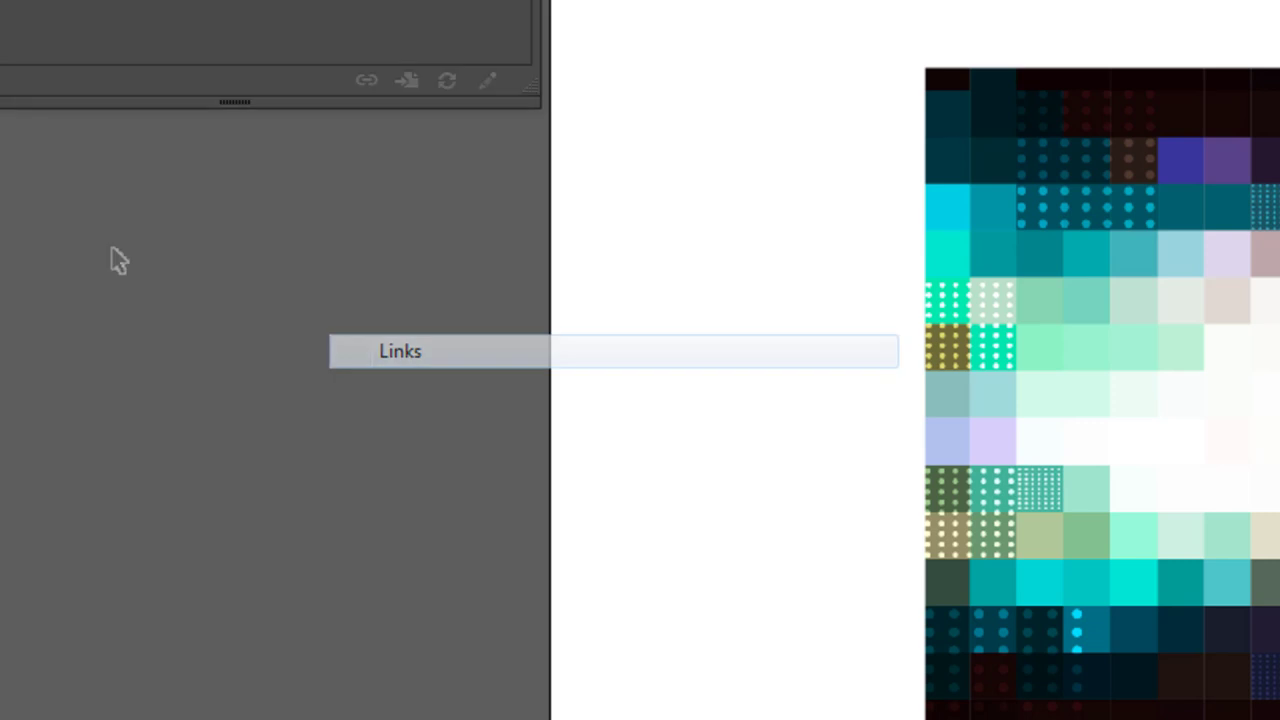